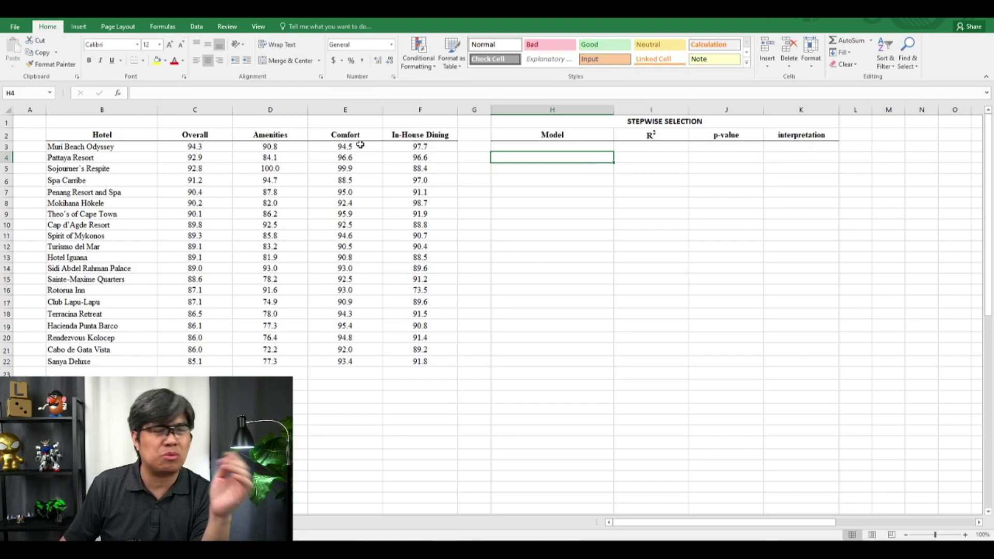
# Step: Enter "Amenities" in H3 as the first model of the stepwise selection table
pyautogui.click(300, 131)
pyautogui.click(509, 146)
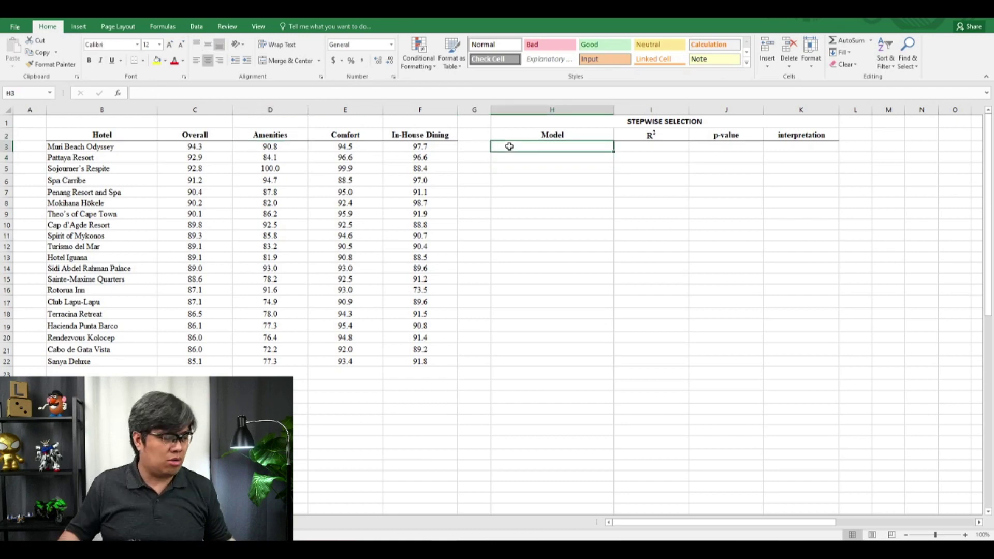
pyautogui.write('Amentie')
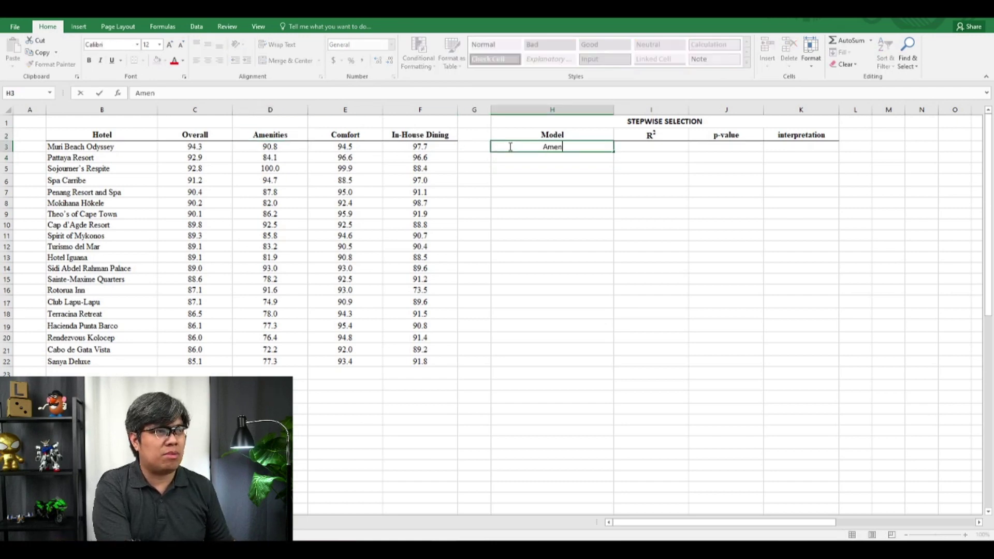
pyautogui.press('BackSpace')
pyautogui.press('BackSpace')
pyautogui.press('BackSpace')
pyautogui.write('ities')
pyautogui.press('Return')
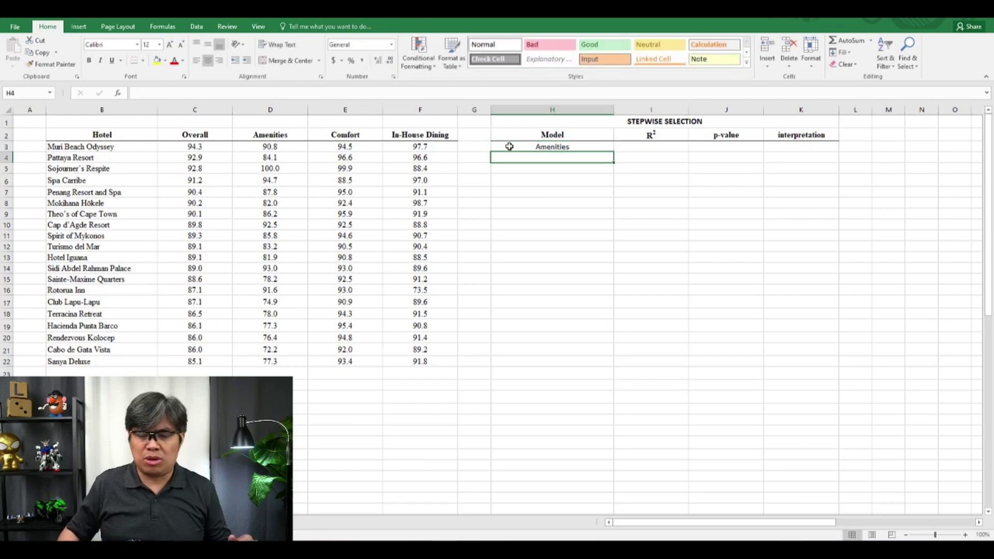
# Step: Start a Regression data analysis with the Overall column C2:C22 as the Y range
pyautogui.click(196, 26)
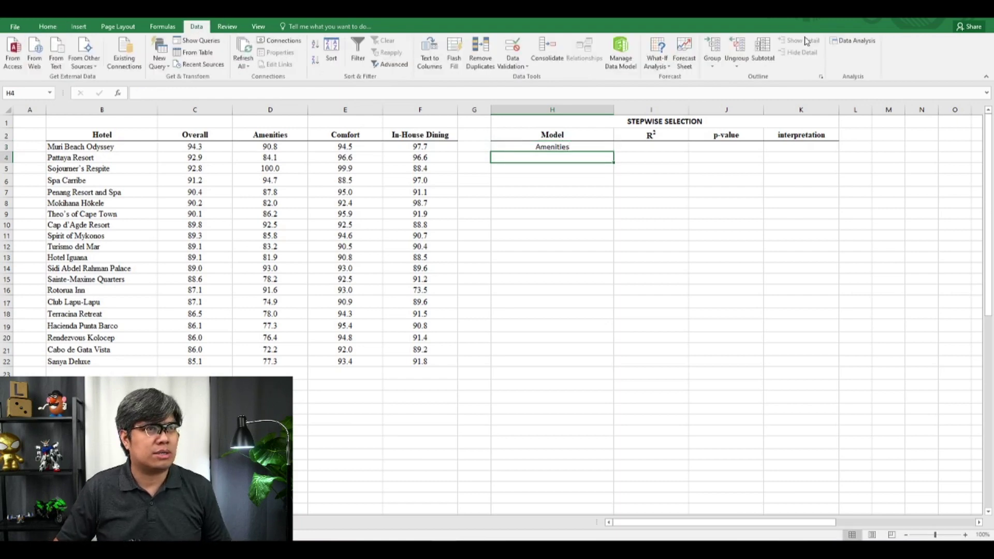
pyautogui.click(856, 41)
pyautogui.click(409, 151)
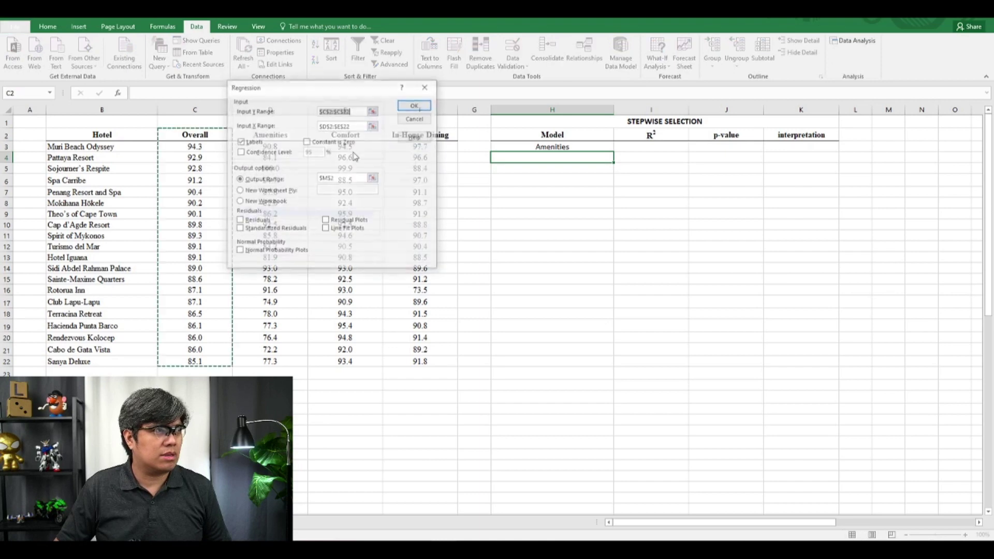
pyautogui.click(373, 111)
pyautogui.moveTo(194, 136); pyautogui.dragTo(206, 362)
pyautogui.press('Return')
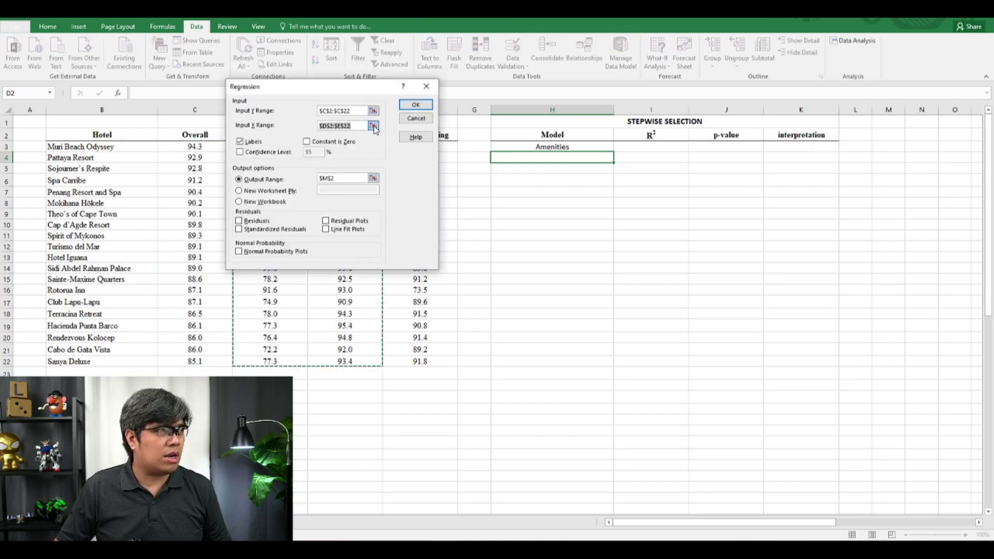
# Step: Set the X range to the Amenities column D2:D22 with output at M2, and run the regression
pyautogui.click(373, 126)
pyautogui.moveTo(270, 135); pyautogui.dragTo(259, 361)
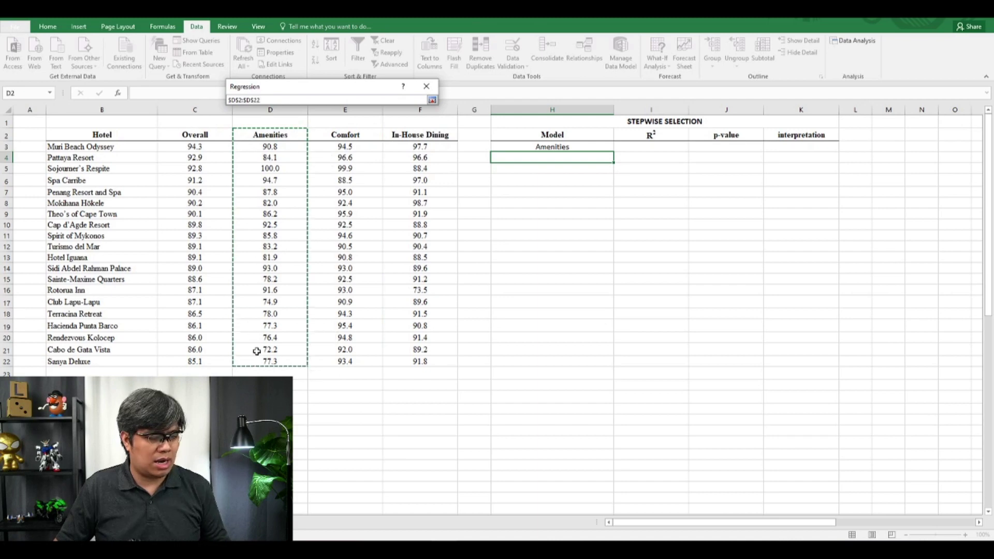
pyautogui.press('Return')
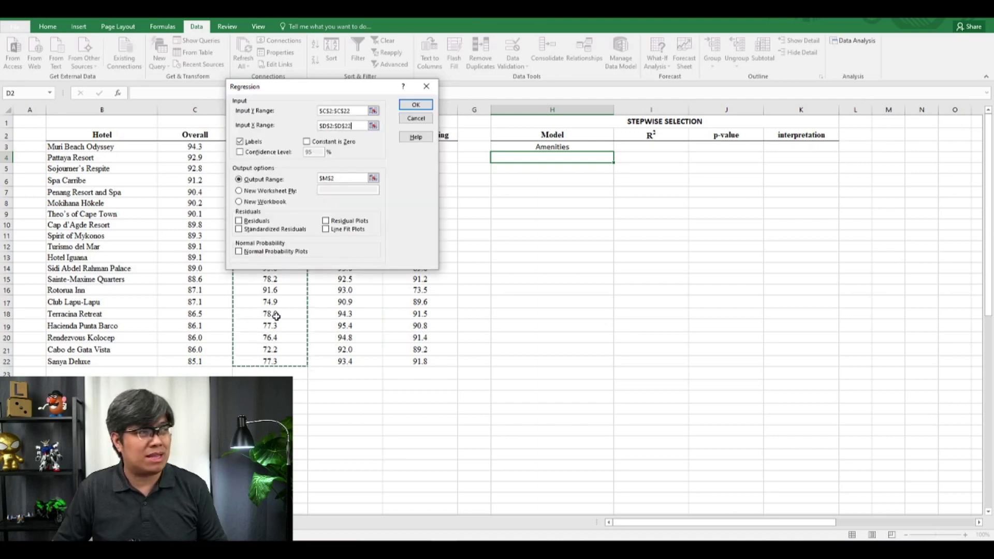
pyautogui.click(373, 178)
pyautogui.click(880, 136)
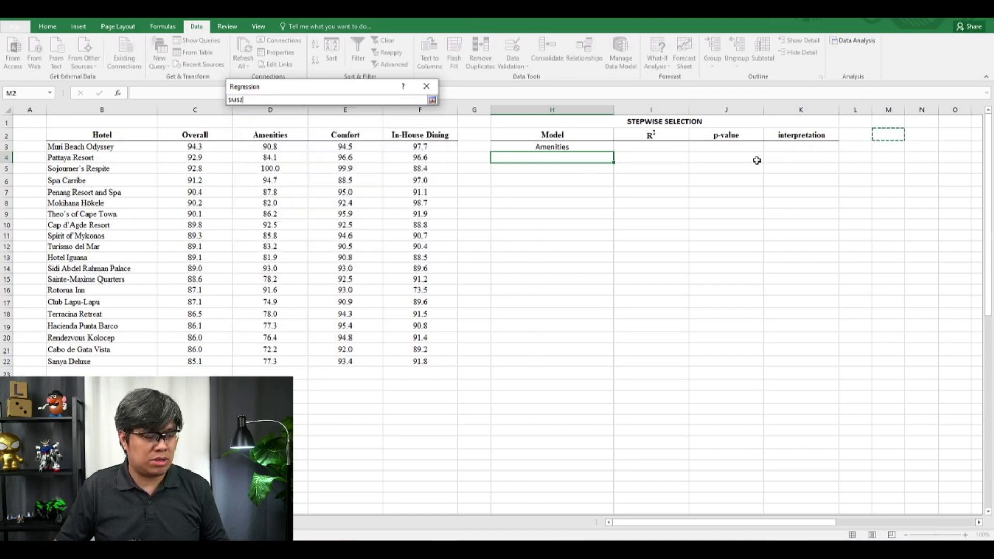
pyautogui.press('Return')
pyautogui.press('Return')
# Step: Fit the widths of columns M and R to their contents and highlight the R Square and Significance F values in yellow
pyautogui.moveTo(682, 206); pyautogui.dragTo(886, 217)
pyautogui.doubleClick(760, 111)
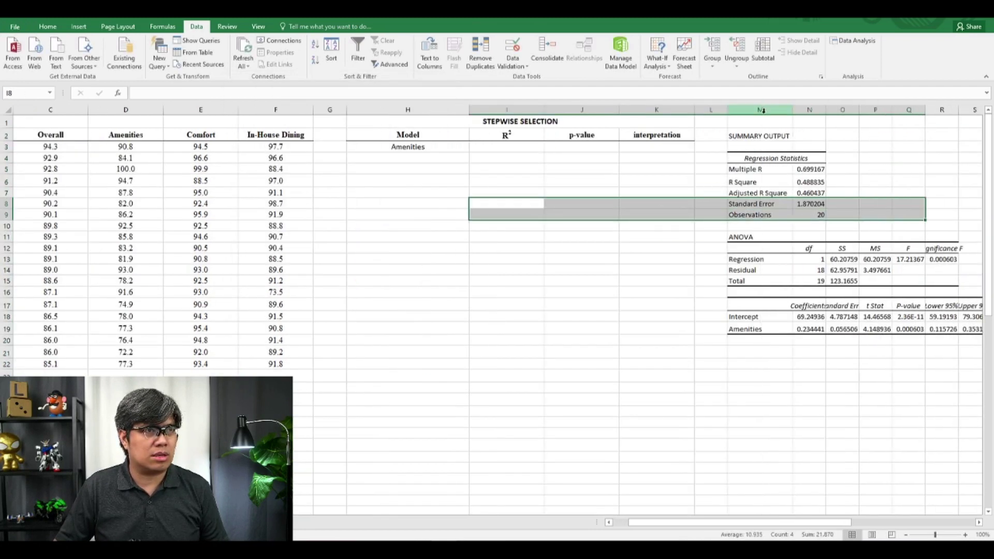
pyautogui.click(810, 182)
pyautogui.click(47, 26)
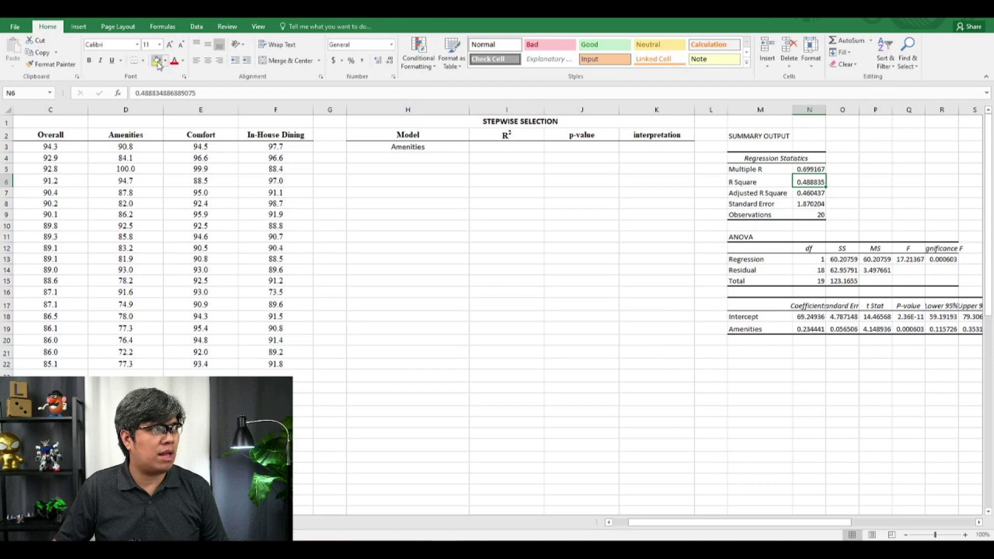
pyautogui.click(157, 60)
pyautogui.doubleClick(958, 109)
pyautogui.click(947, 259)
pyautogui.click(157, 60)
# Step: Link the Amenities model's R² in I3 to R Square in N6 and its p-value in J3 to Significance F in R13
pyautogui.click(489, 147)
pyautogui.write('=')
pyautogui.click(802, 182)
pyautogui.press('Return')
pyautogui.click(577, 147)
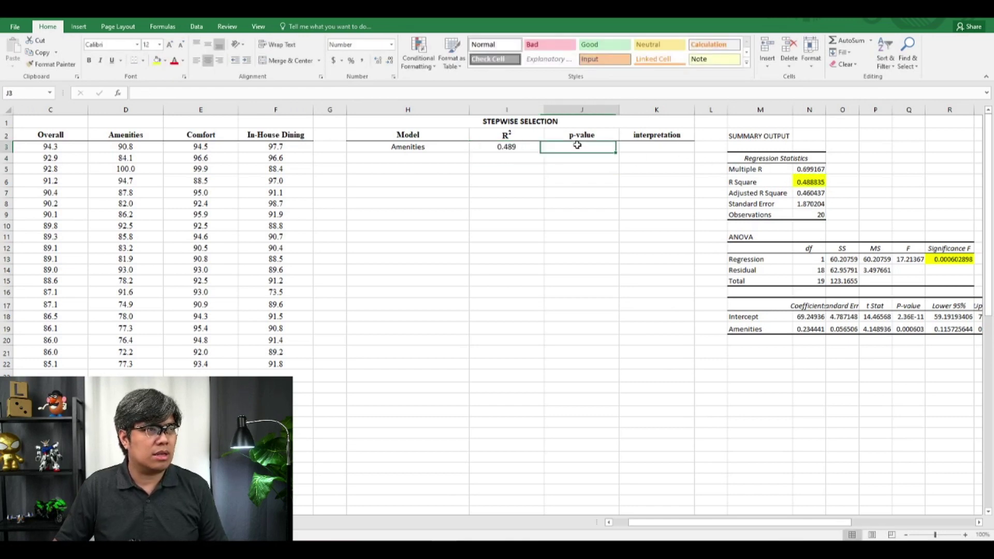
pyautogui.write('=')
pyautogui.click(938, 260)
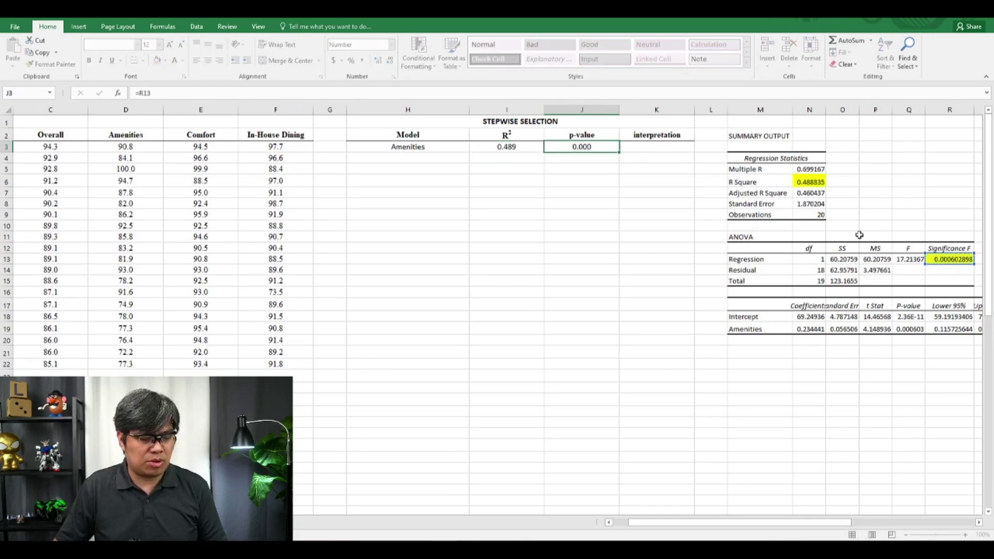
pyautogui.press('Return')
# Step: Enter "Sig." in K3 as the Amenities model's interpretation
pyautogui.click(642, 147)
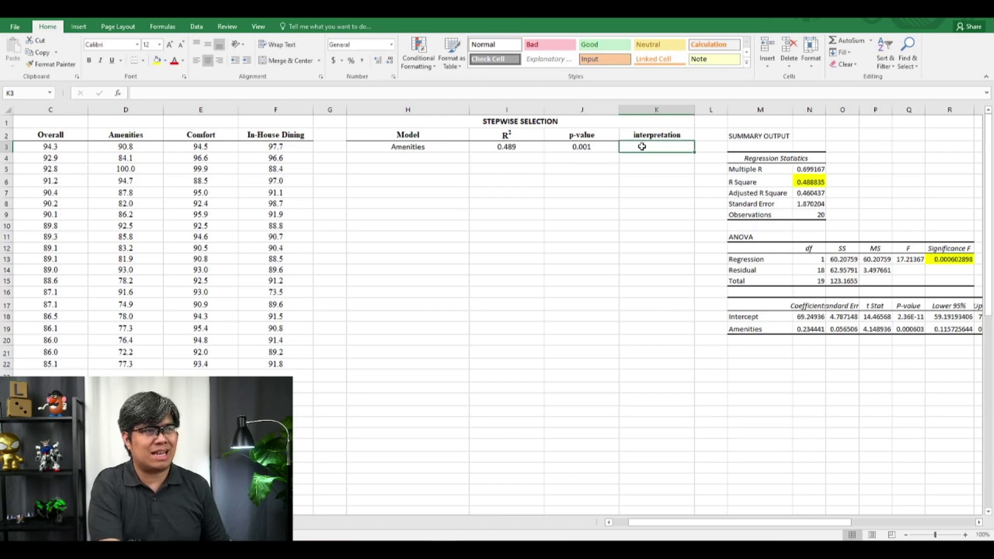
pyautogui.write('Sig.')
pyautogui.press('Return')
# Step: Replace the formulas in I3:J3 with their static values by copying and pasting them in place as values
pyautogui.press('Left')
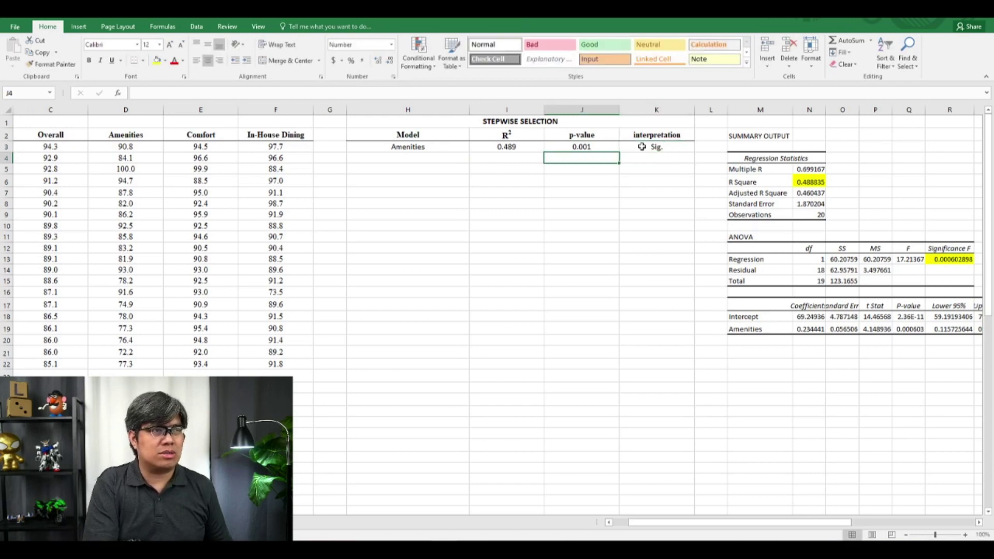
pyautogui.press('Up')
pyautogui.hotkey('shift', 'Left')
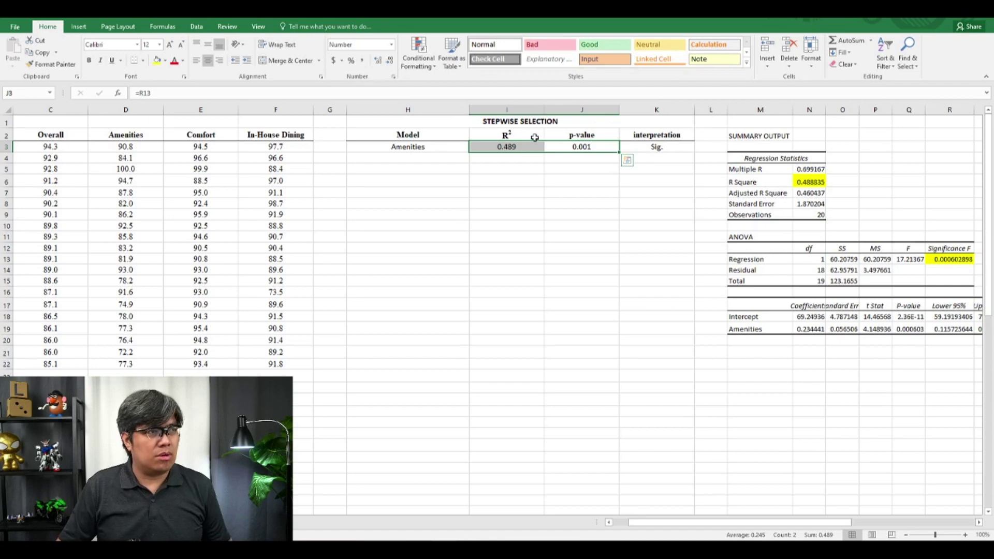
pyautogui.rightClick(517, 147)
pyautogui.click(537, 169)
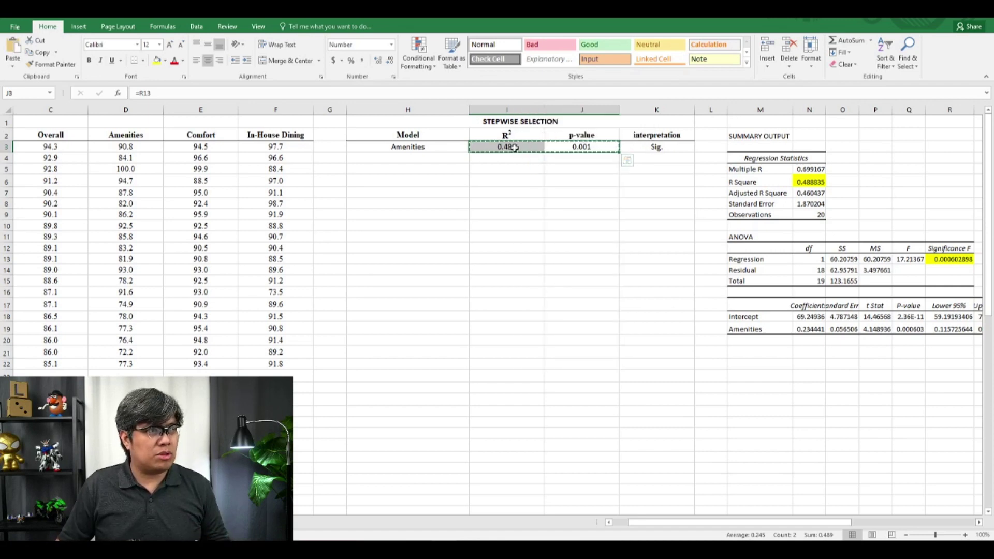
pyautogui.rightClick(515, 148)
pyautogui.click(554, 198)
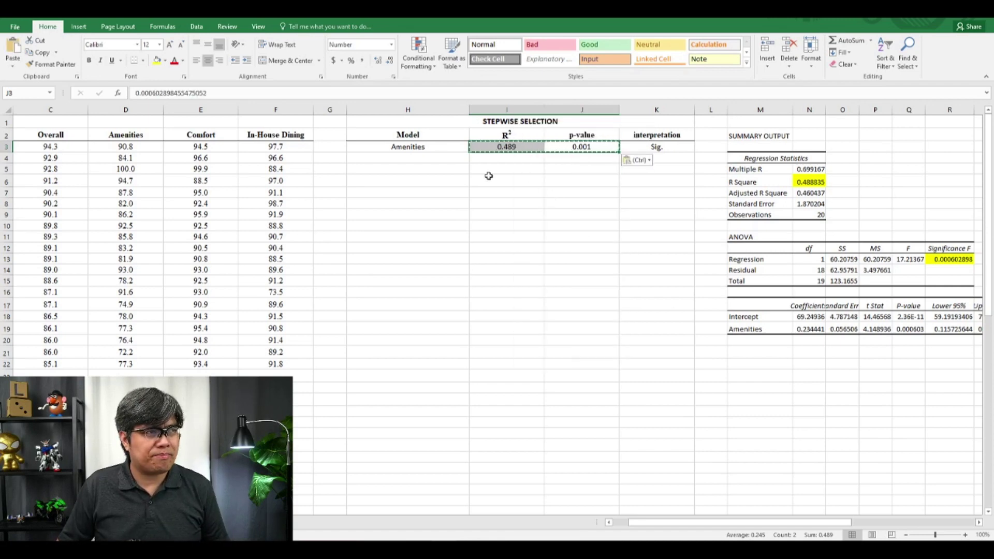
pyautogui.click(488, 178)
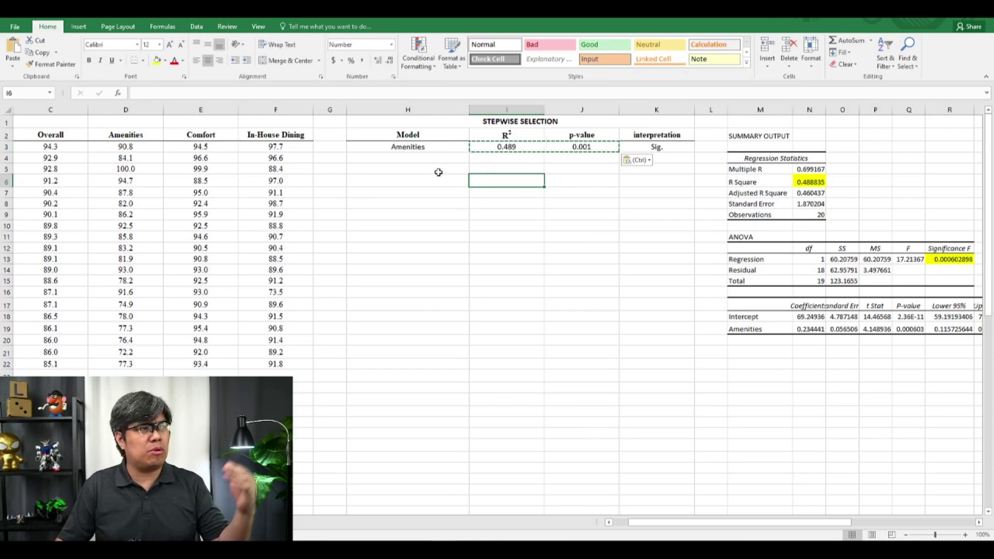
# Step: Enter "Amenities/Comfort" in H5 as the second model
pyautogui.click(412, 167)
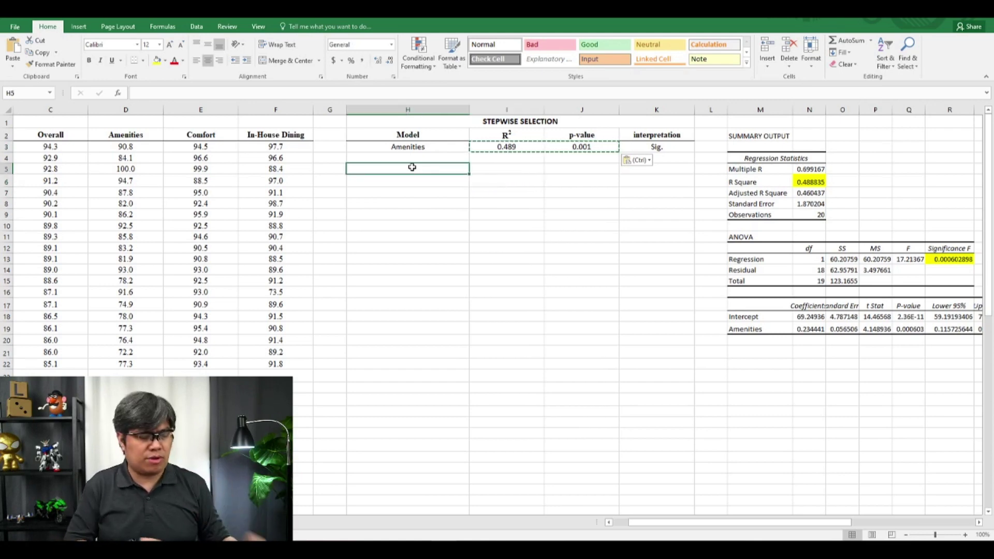
pyautogui.write('Amenities/Co')
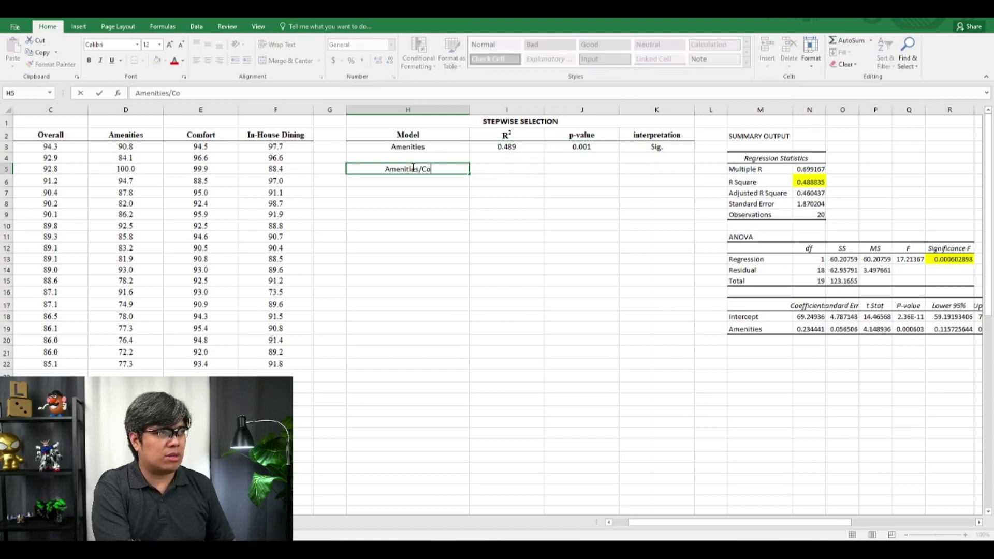
pyautogui.write('mfort')
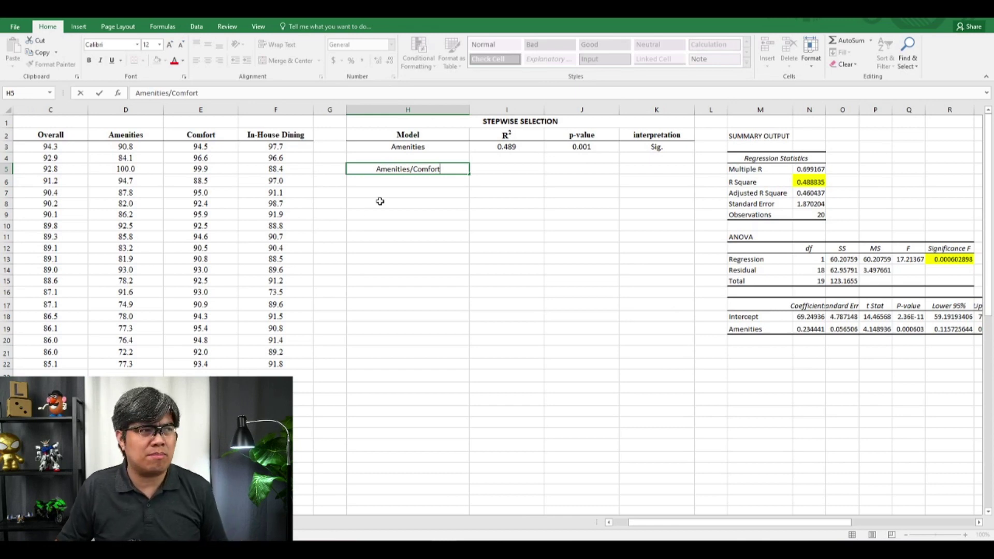
pyautogui.click(380, 224)
# Step: Run the regression again with the Amenities and Comfort columns D2:E22 as the X range, overwriting the output at M2
pyautogui.click(197, 27)
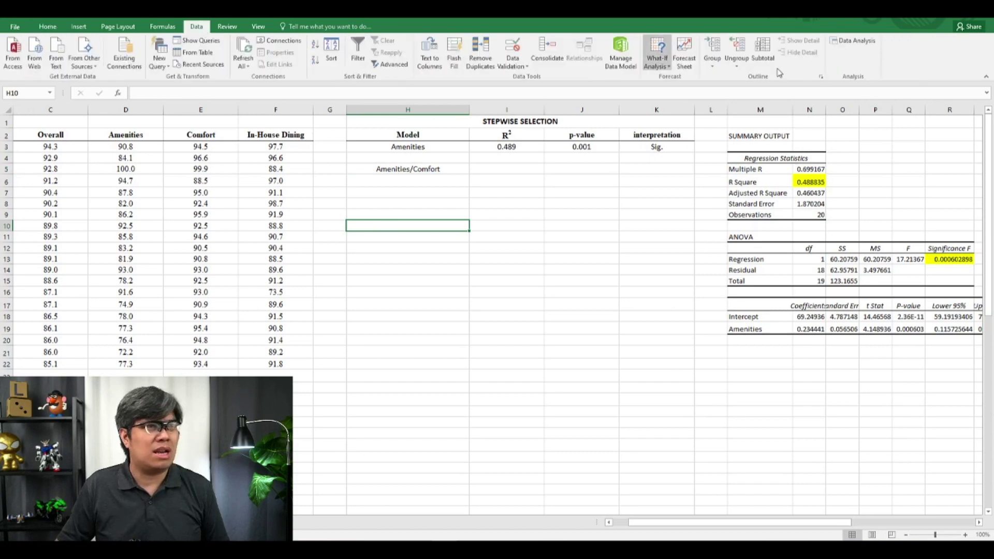
pyautogui.click(852, 40)
pyautogui.click(409, 149)
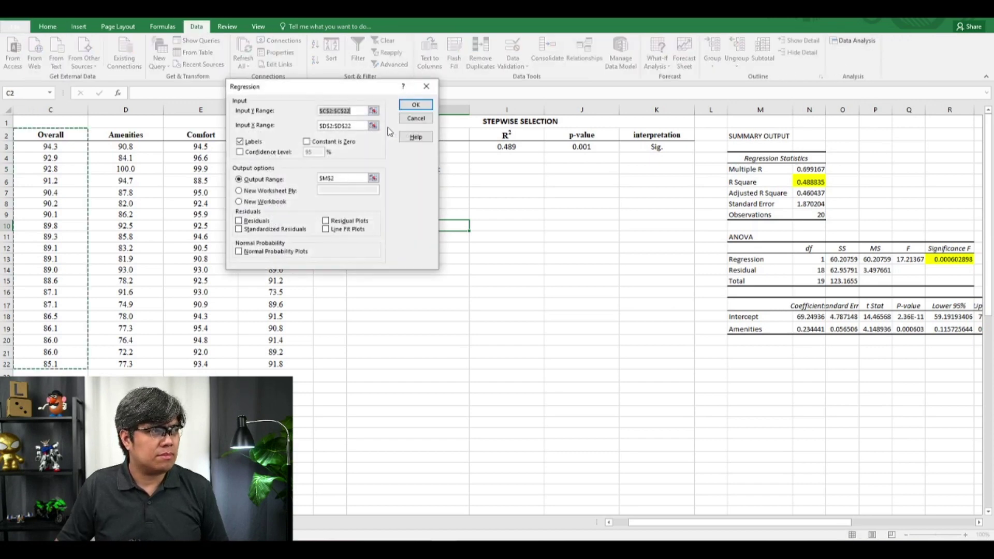
pyautogui.click(373, 125)
pyautogui.moveTo(124, 134); pyautogui.dragTo(206, 368)
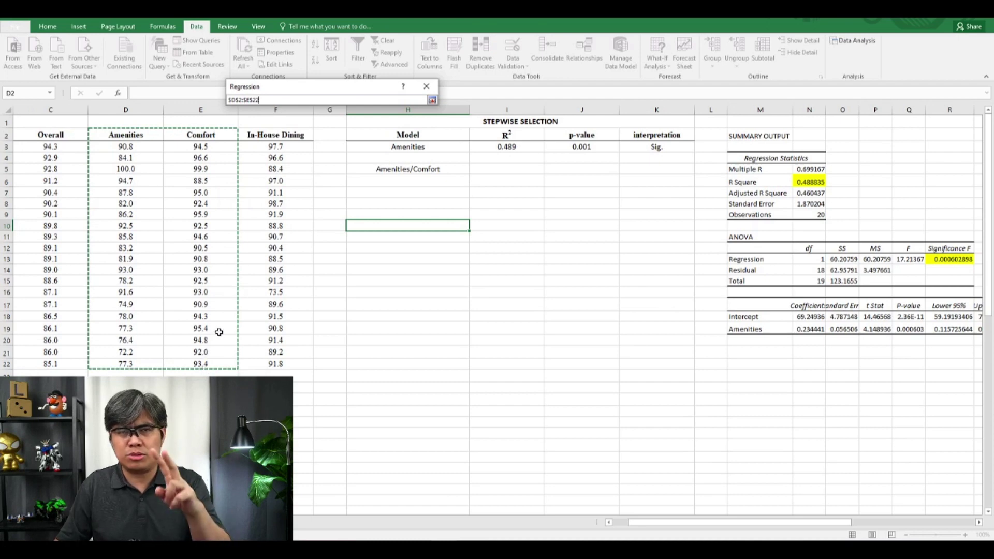
pyautogui.press('Return')
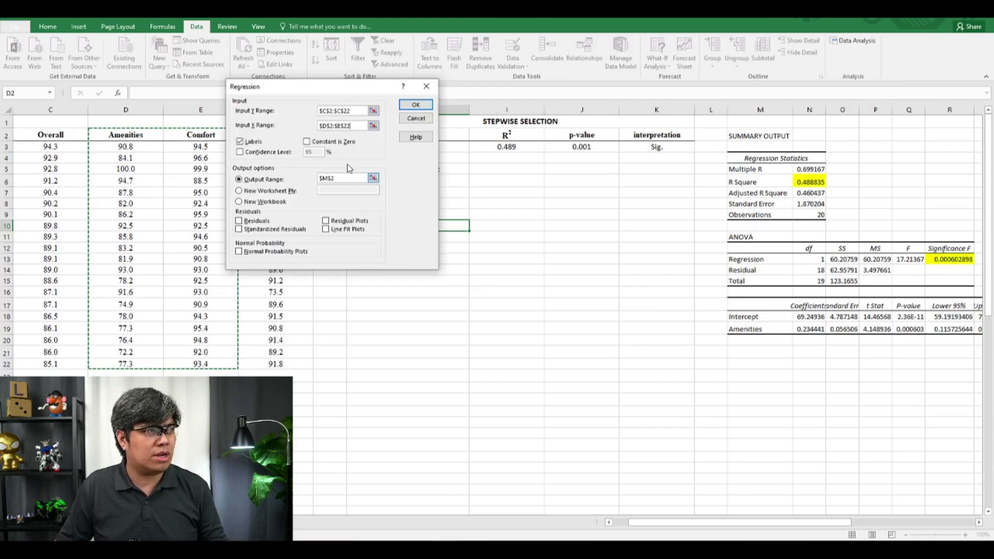
pyautogui.press('Return')
pyautogui.press('Return')
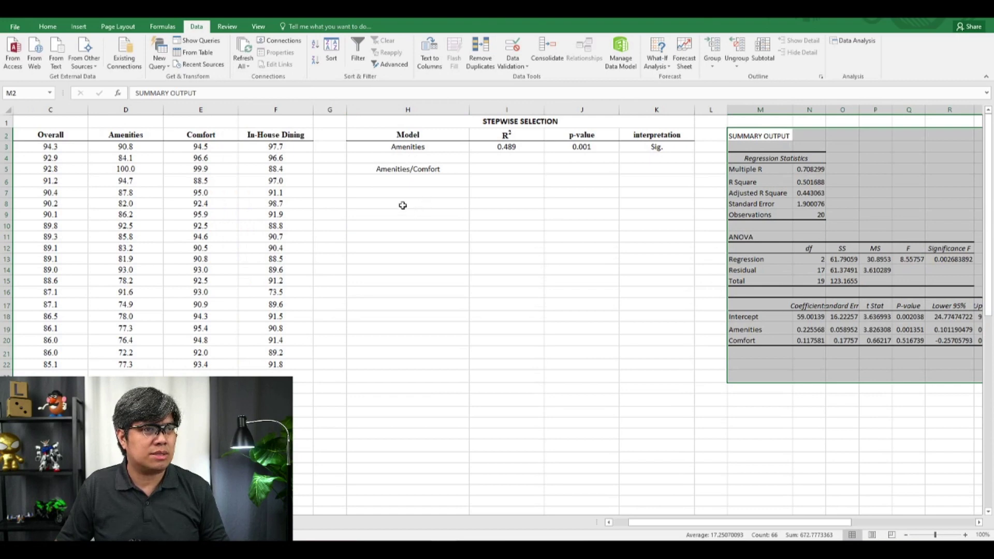
# Step: Link the Amenities/Comfort model's R² in I5 to R Square in N6 and its p-value in J5 to Significance F in R13
pyautogui.click(509, 171)
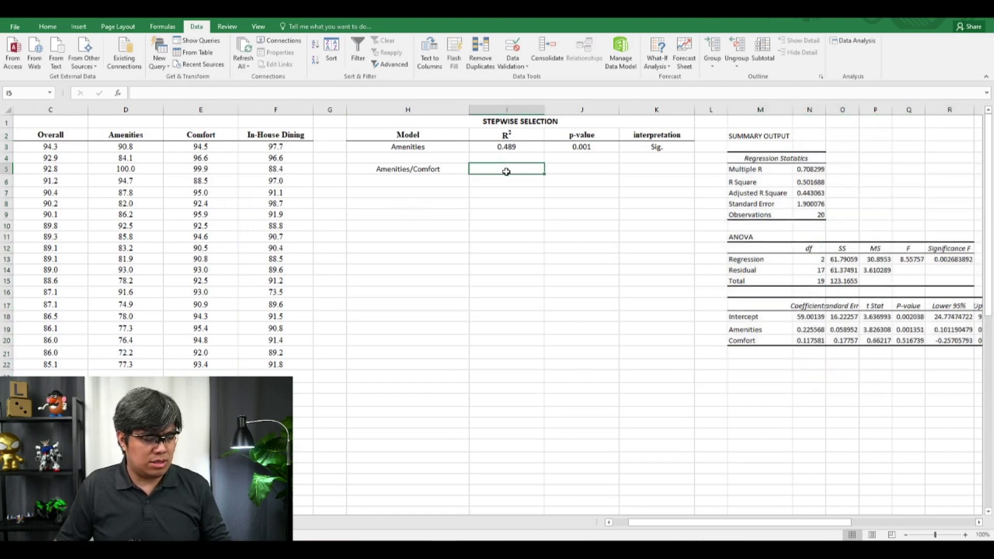
pyautogui.write('=')
pyautogui.click(829, 182)
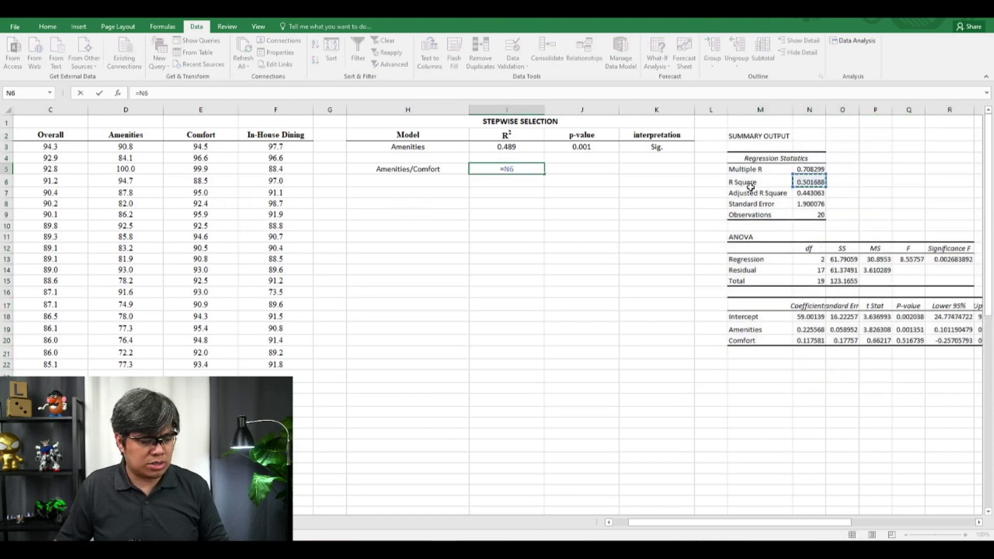
pyautogui.press('Return')
pyautogui.click(587, 171)
pyautogui.write('=')
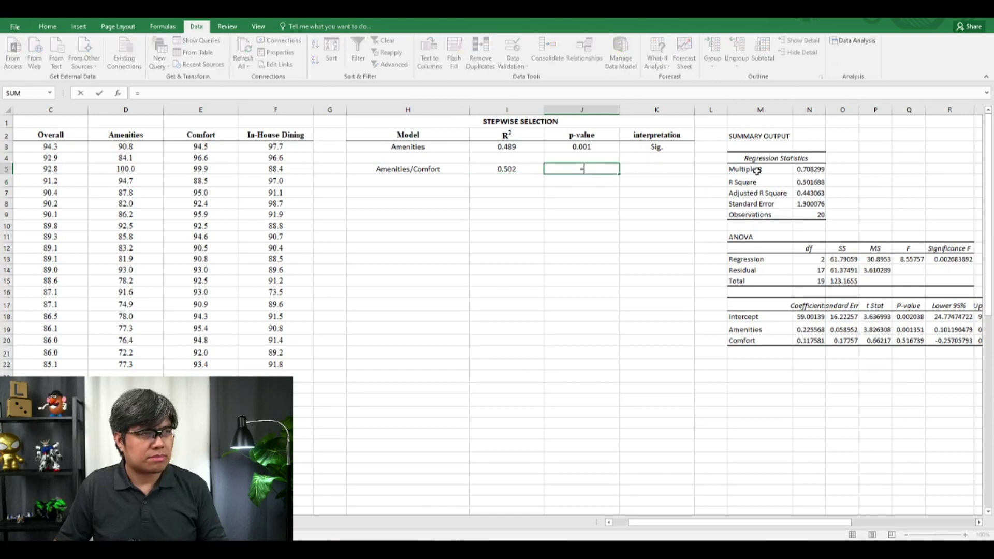
pyautogui.click(947, 261)
pyautogui.press('Return')
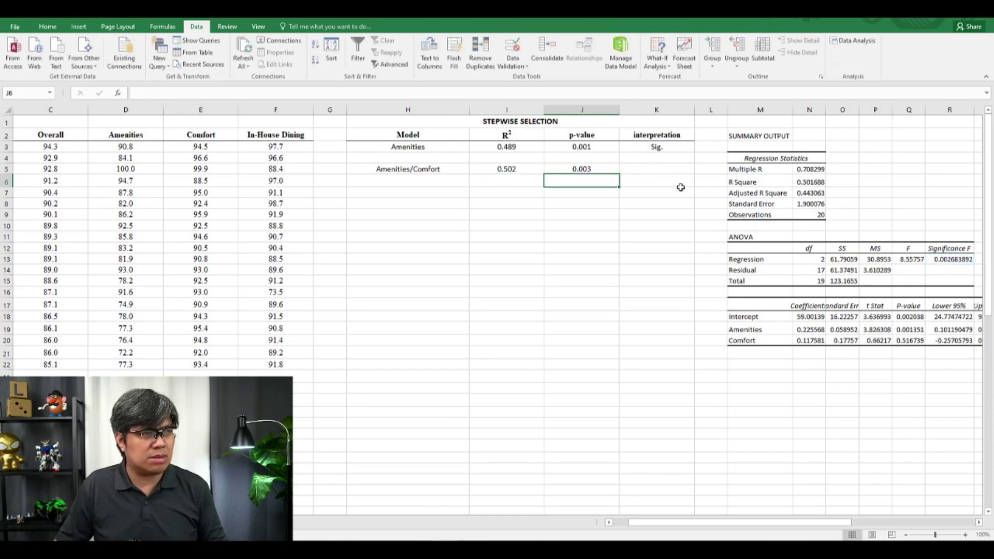
# Step: Enter "Sig." in K5 as the Amenities/Comfort model's interpretation
pyautogui.click(673, 171)
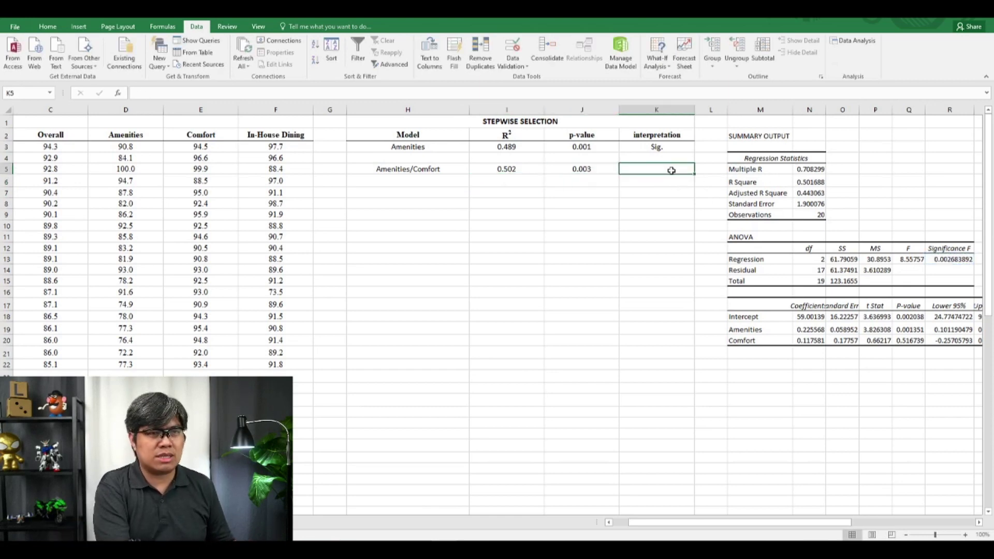
pyautogui.write('Sig.')
pyautogui.press('Return')
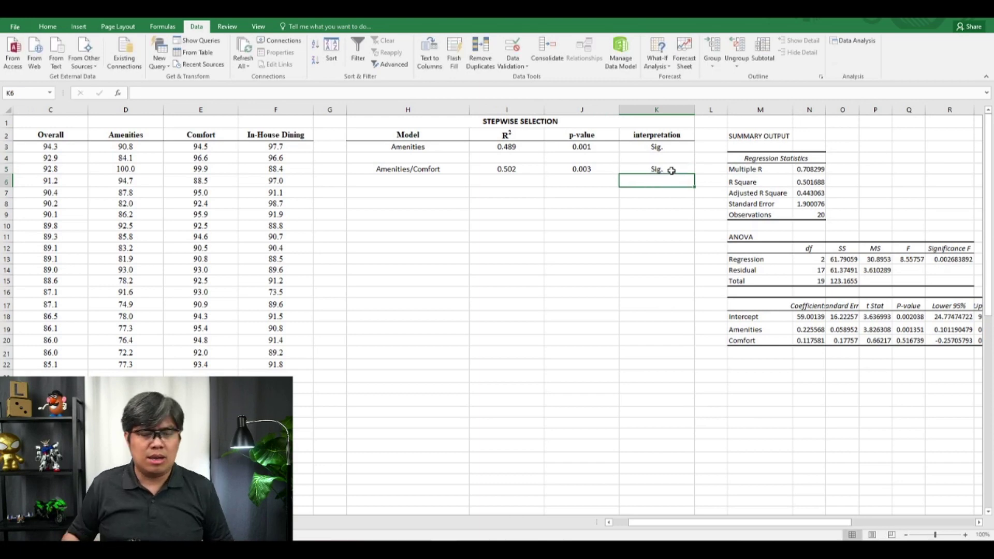
pyautogui.moveTo(528, 147); pyautogui.dragTo(531, 168)
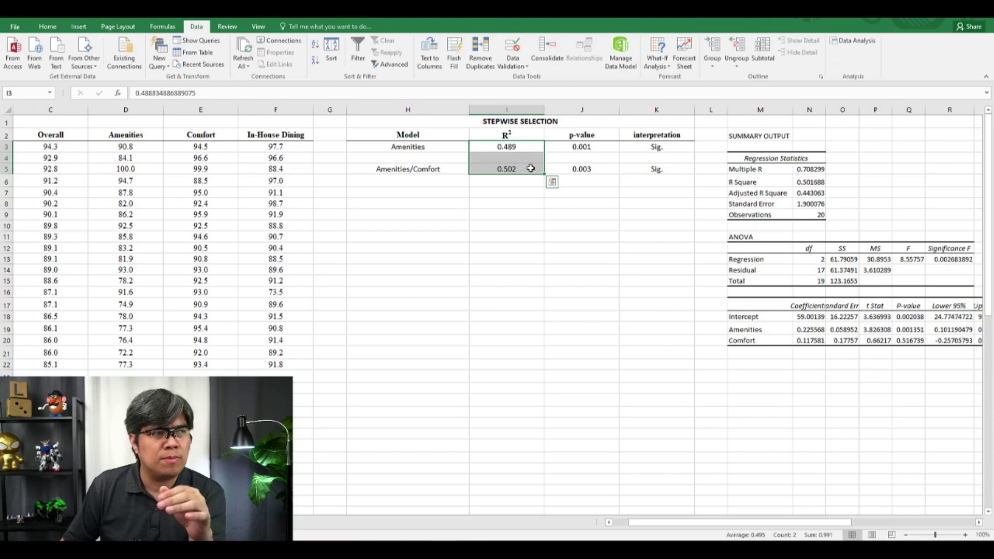
pyautogui.click(417, 169)
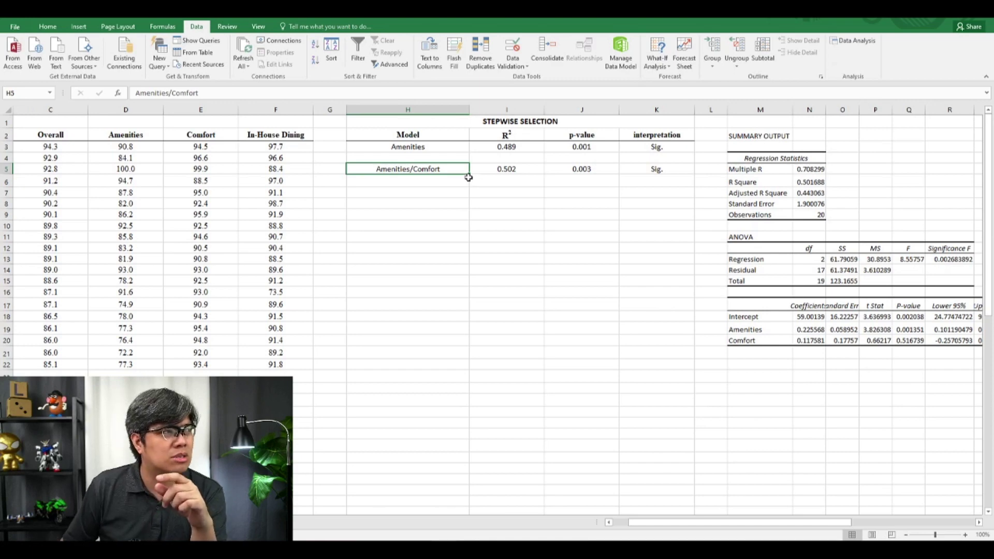
# Step: Enter "Amenities/In House Dining" in H6 as the third model
pyautogui.click(403, 179)
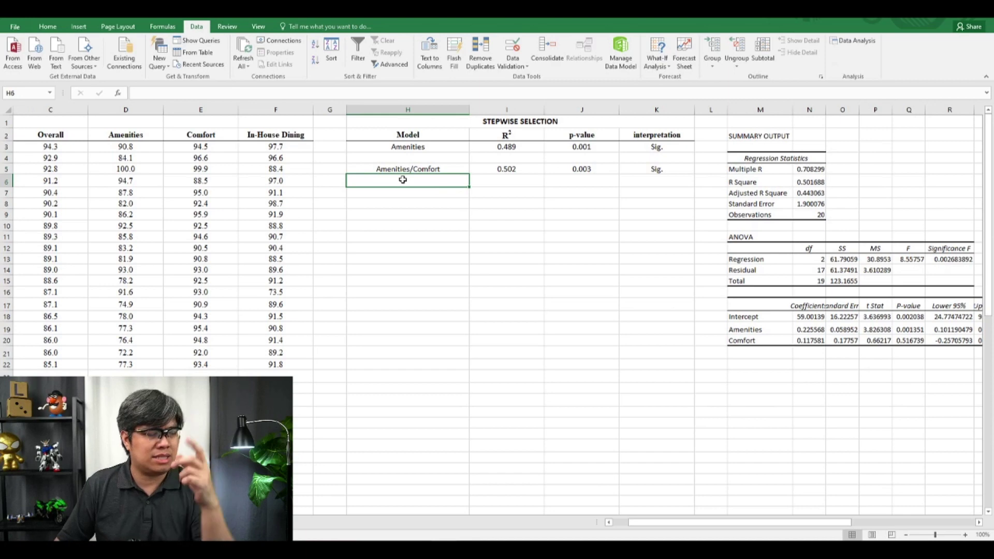
pyautogui.write('A')
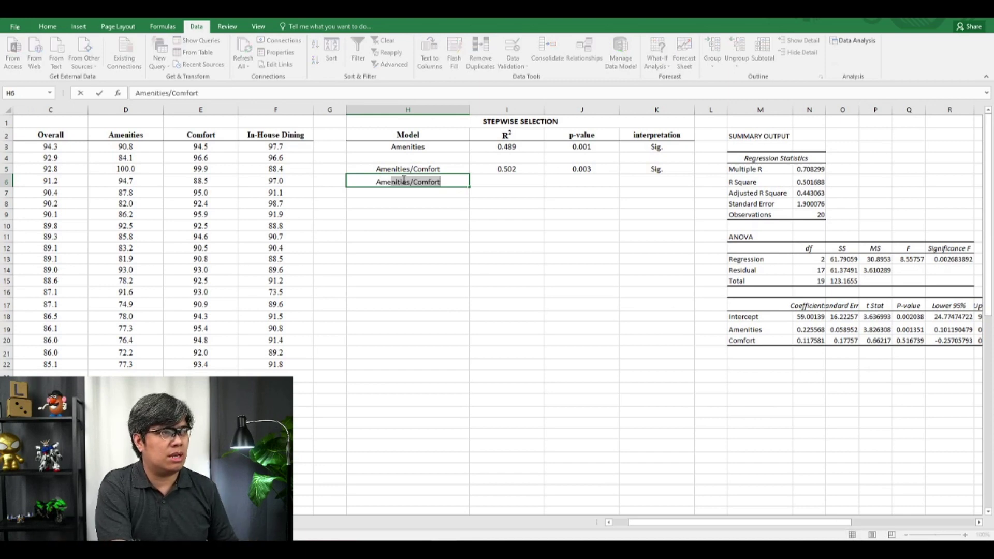
pyautogui.write('menities/I')
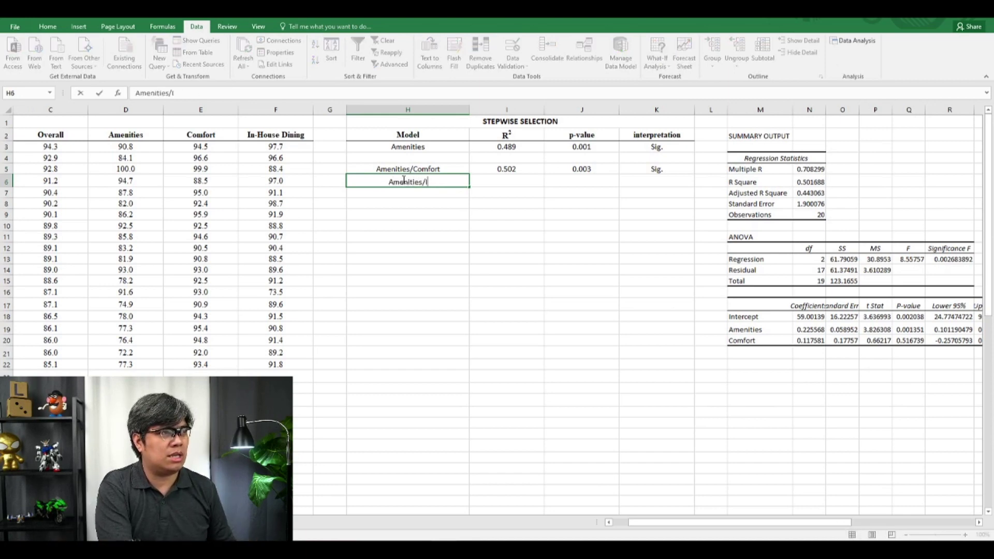
pyautogui.write('n House Dining')
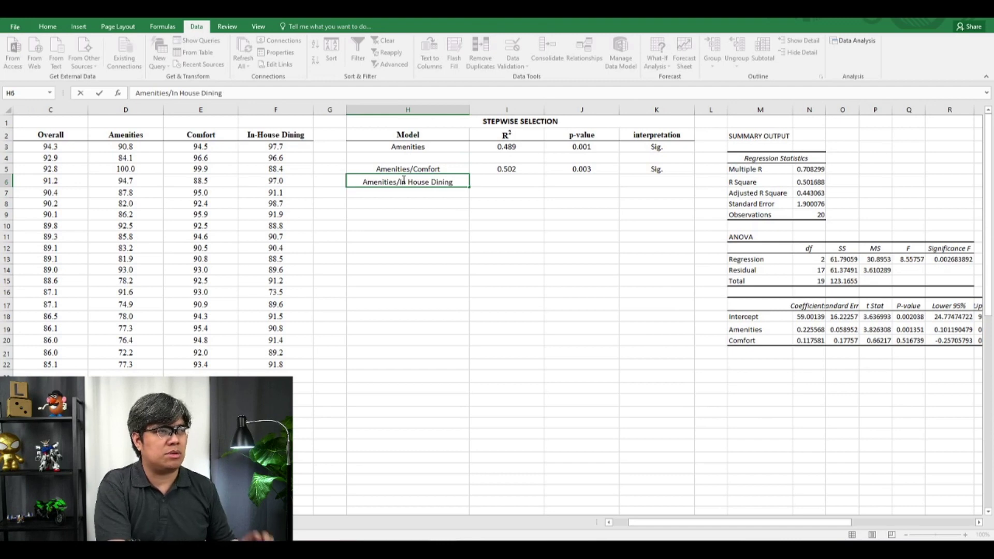
pyautogui.press('Return')
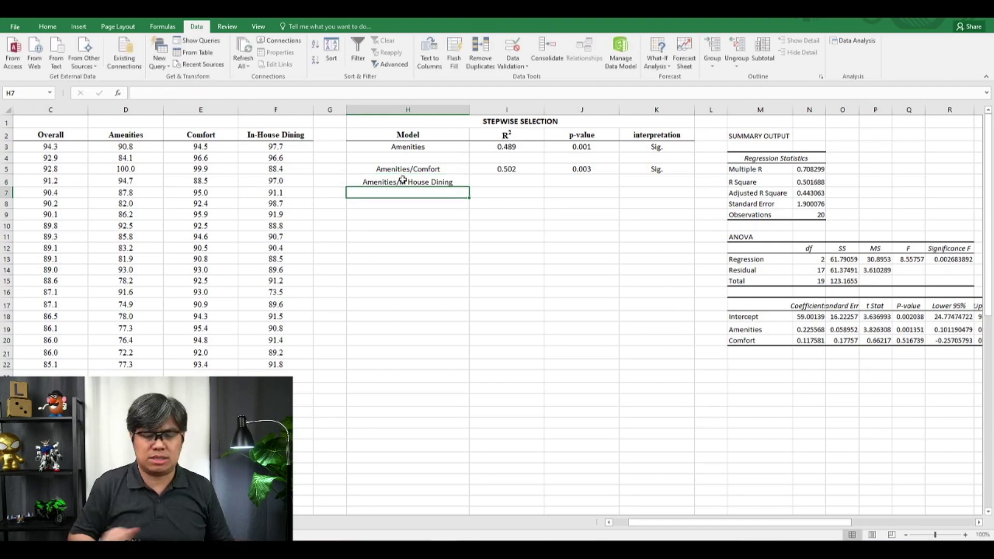
pyautogui.click(853, 40)
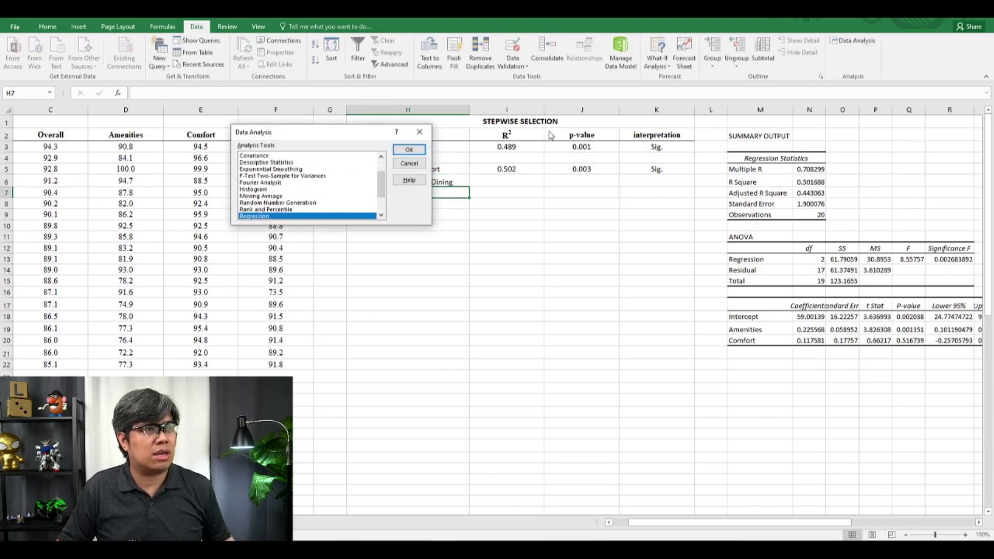
pyautogui.click(422, 151)
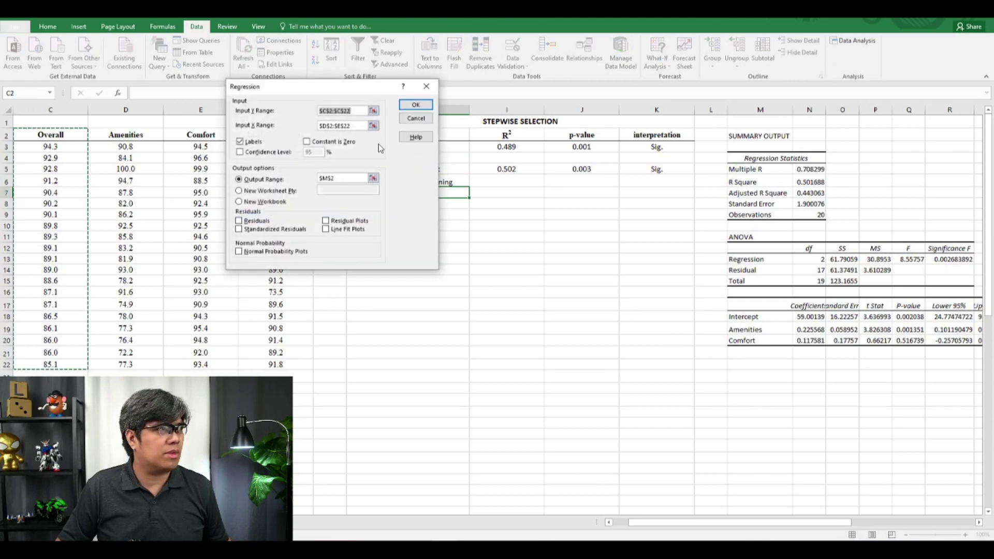
pyautogui.click(373, 126)
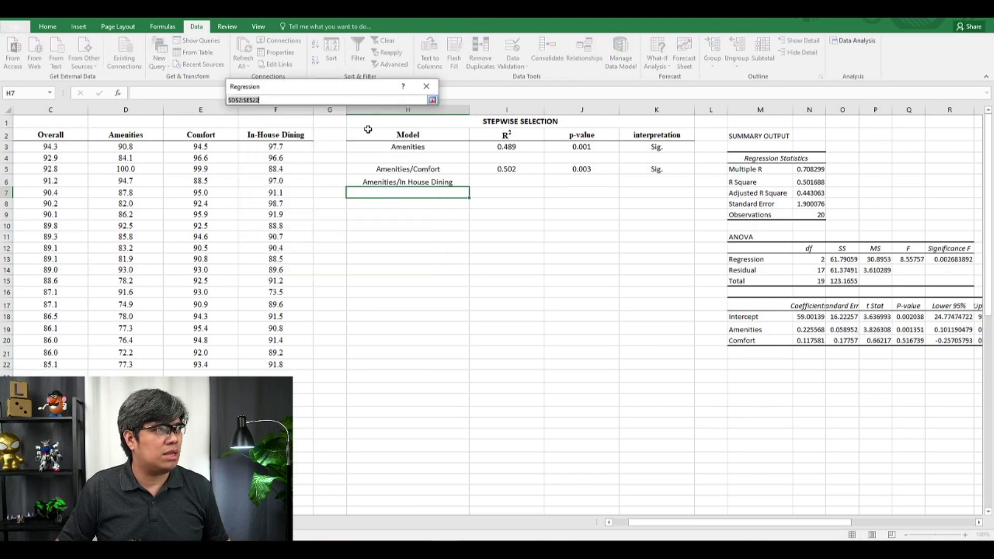
pyautogui.press('Escape')
pyautogui.press('Escape')
pyautogui.press('Escape')
# Step: Move the In-House Dining column from F to E, ahead of Comfort, so it sits beside Amenities
pyautogui.rightClick(283, 112)
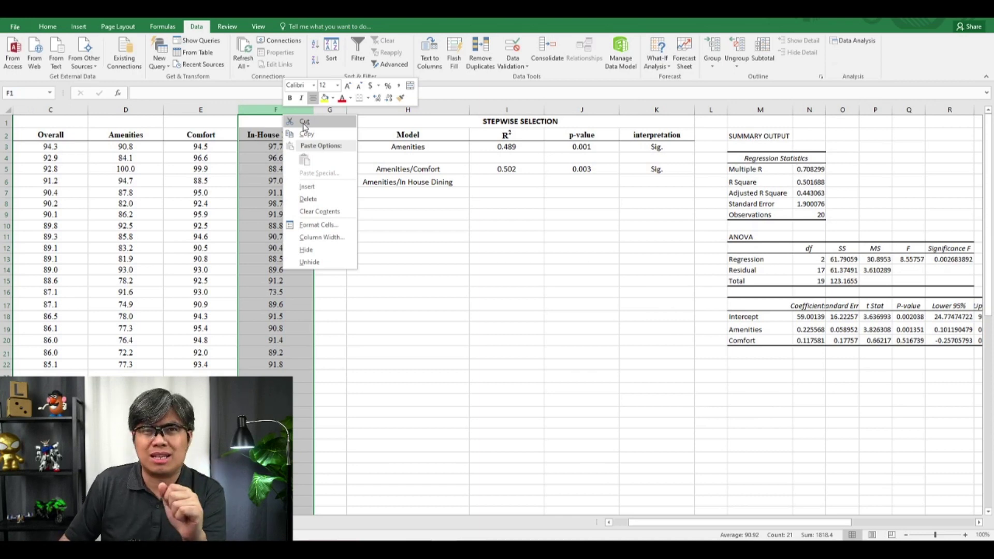
pyautogui.click(303, 124)
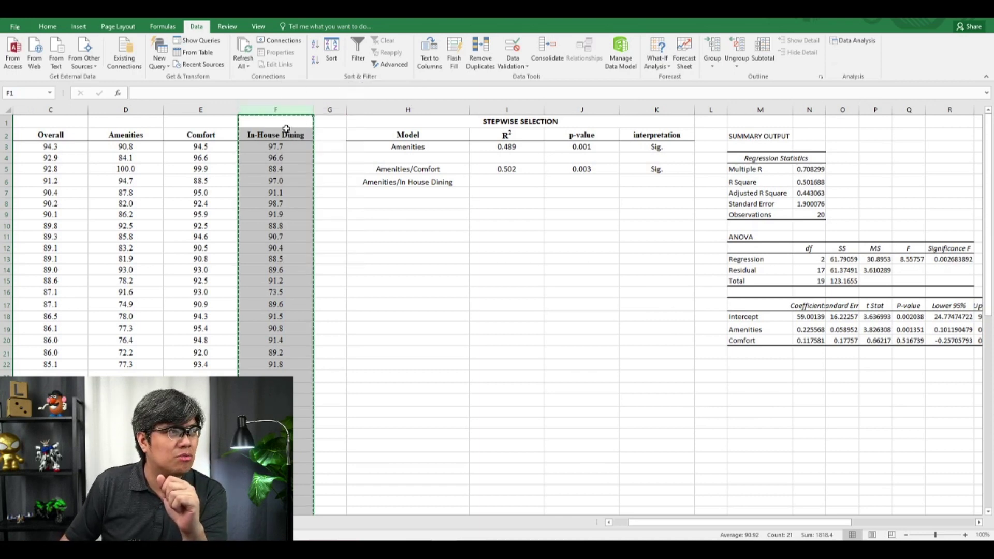
pyautogui.rightClick(207, 109)
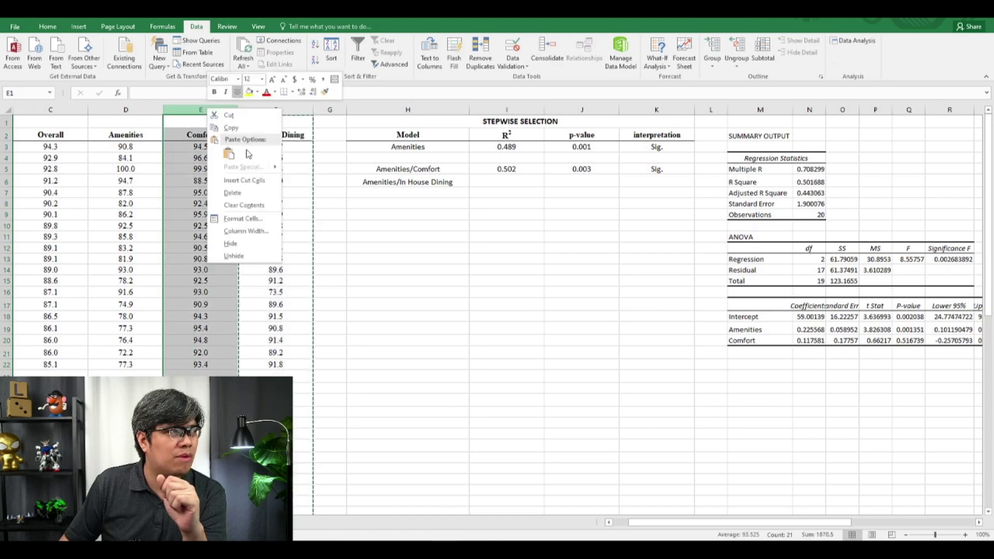
pyautogui.click(259, 180)
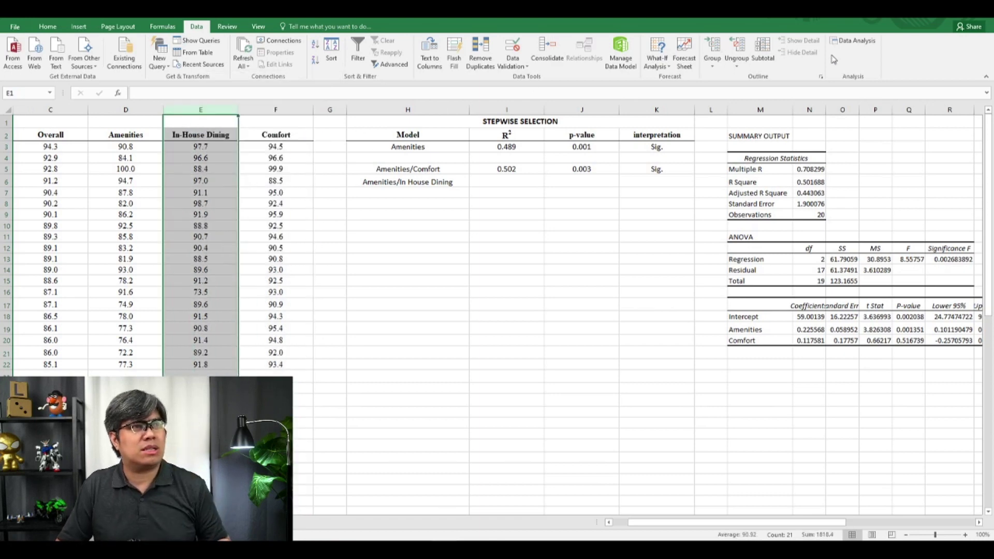
# Step: Run the regression with the Amenities and In-House Dining columns D2:E22 as the X range, overwriting the output at M2
pyautogui.click(855, 41)
pyautogui.click(407, 150)
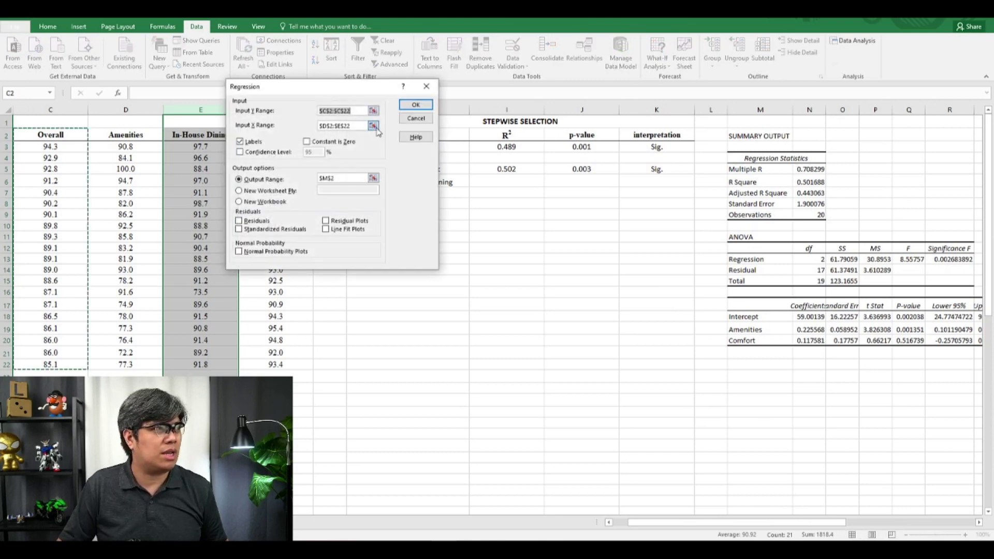
pyautogui.click(374, 124)
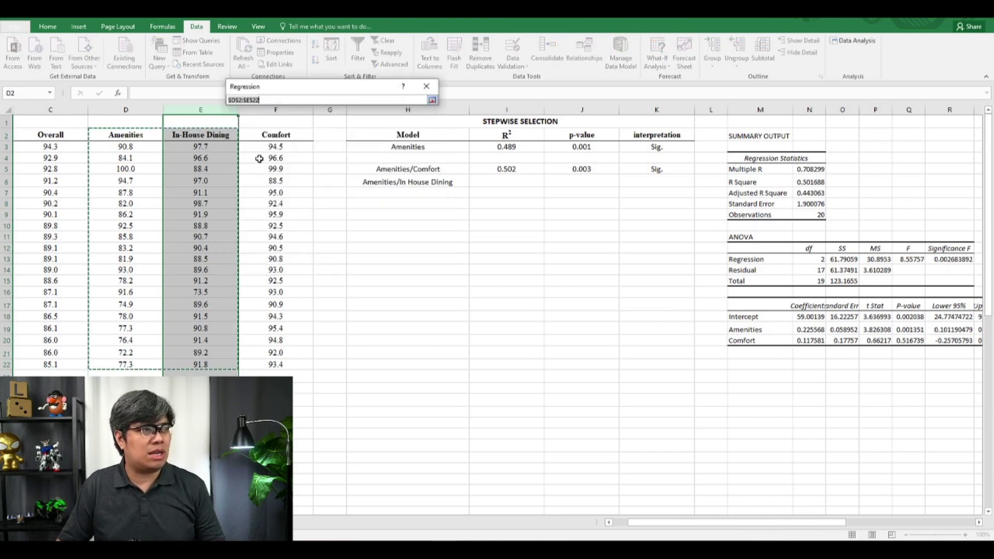
pyautogui.press('Return')
pyautogui.press('Return')
pyautogui.press('Return')
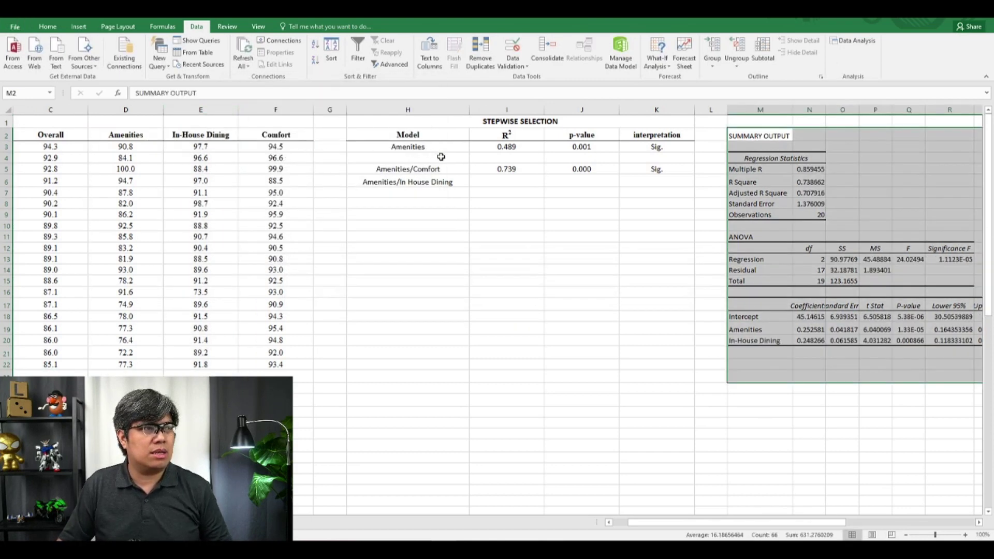
# Step: Link the Amenities/In House Dining model's R² in I6 to R Square in N6 and its p-value in J6 to Significance F in R13
pyautogui.click(528, 167)
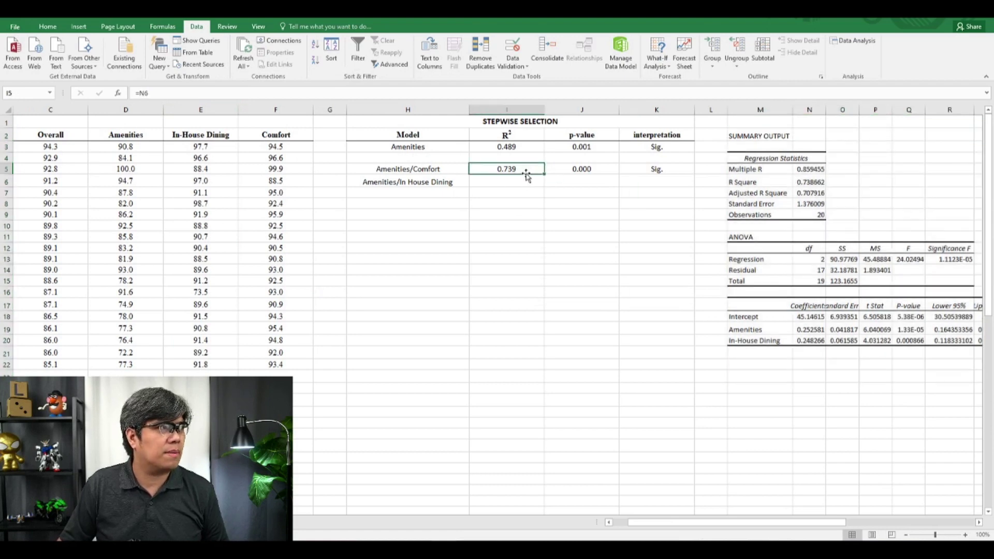
pyautogui.click(526, 179)
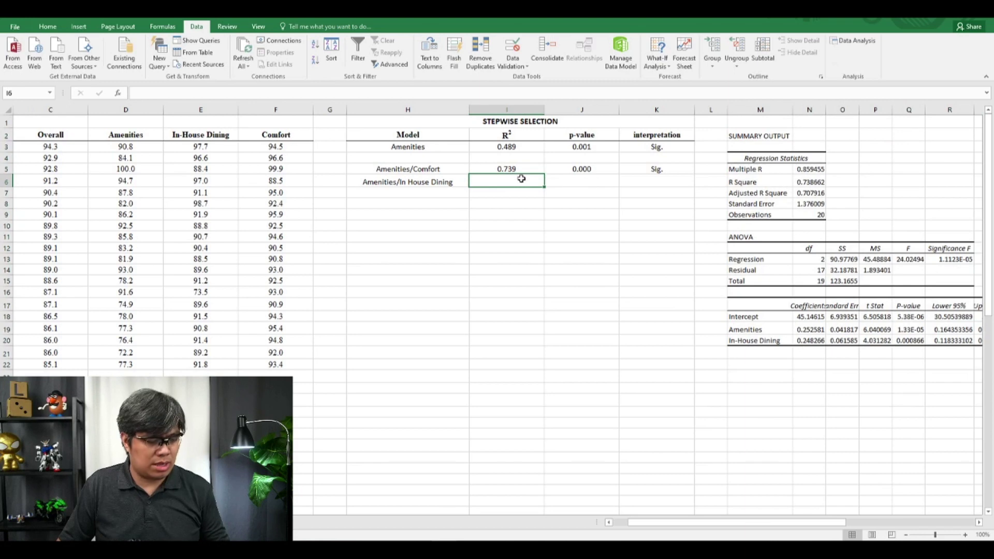
pyautogui.write('=')
pyautogui.click(807, 183)
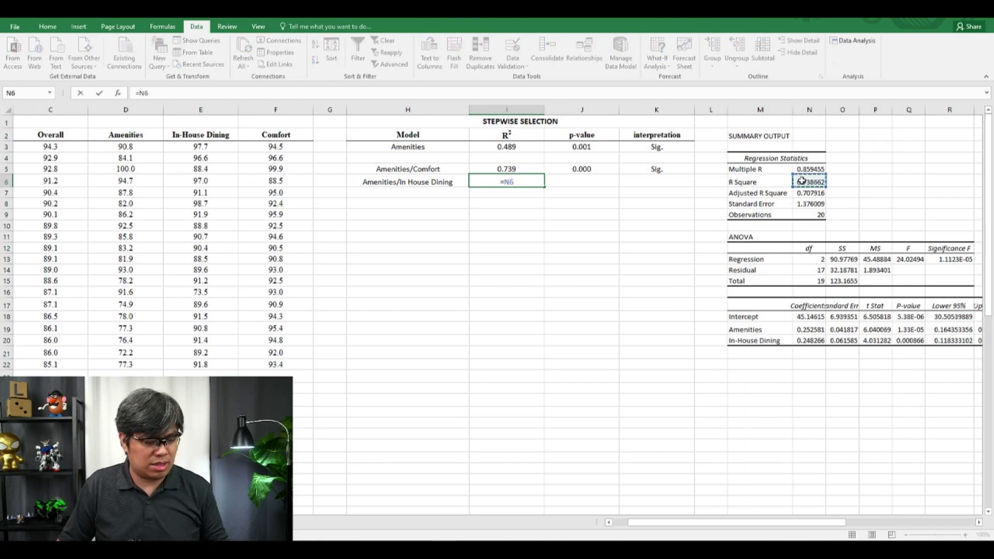
pyautogui.press('Return')
pyautogui.click(588, 183)
pyautogui.write('=')
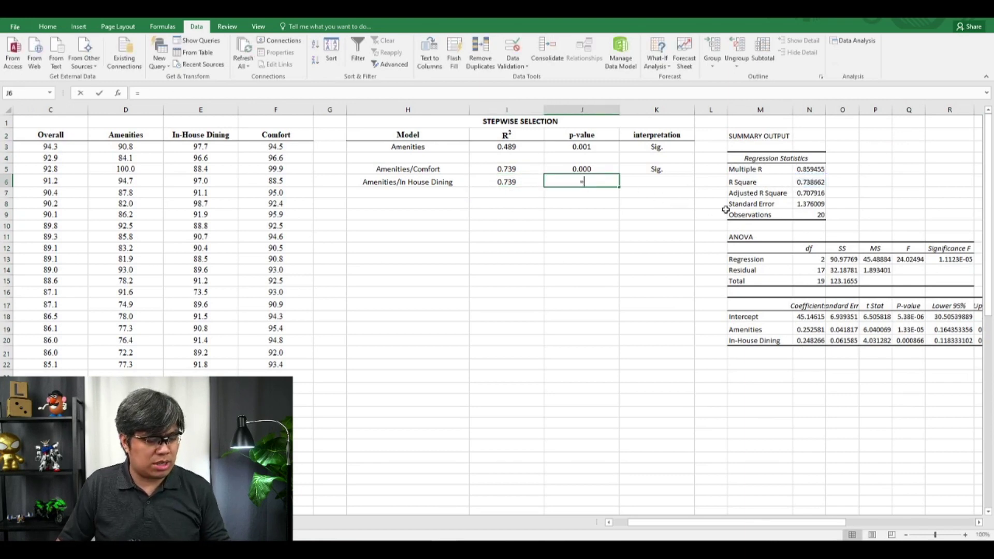
pyautogui.click(945, 260)
pyautogui.press('Return')
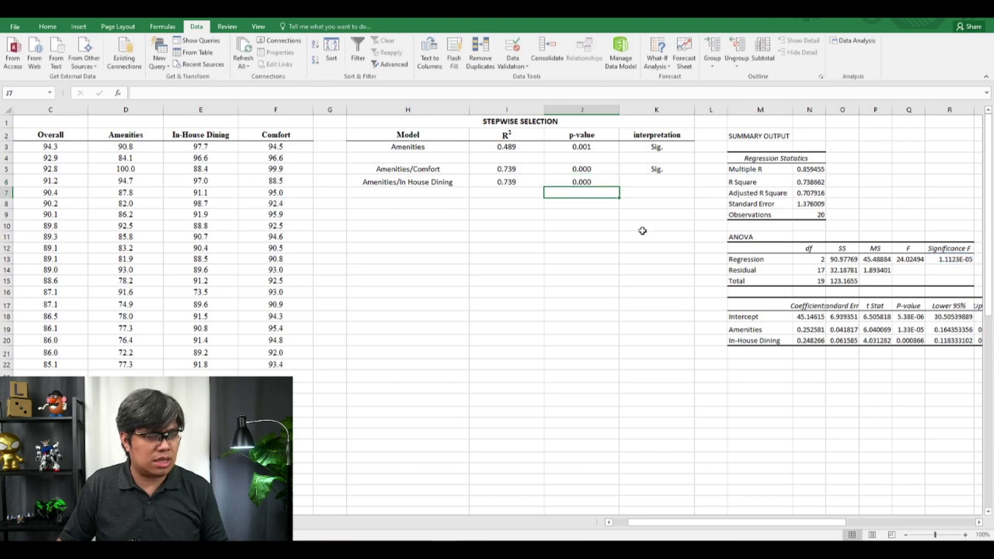
# Step: Enter "Sig." in K6 as the Amenities/In House Dining model's interpretation
pyautogui.click(660, 181)
pyautogui.write('Sig.')
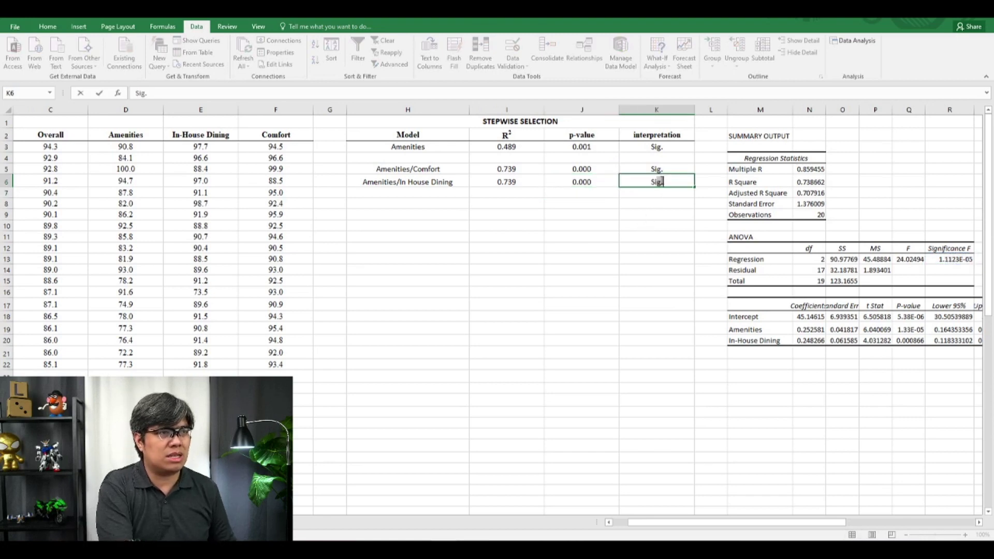
pyautogui.press('Return')
pyautogui.click(504, 168)
pyautogui.moveTo(505, 167); pyautogui.dragTo(581, 168)
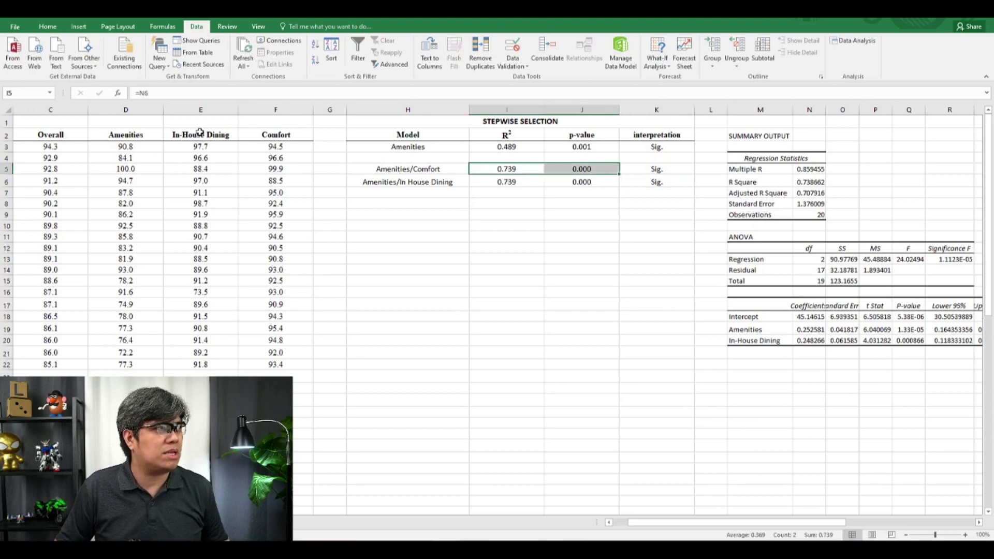
pyautogui.rightClick(262, 110)
pyautogui.click(290, 130)
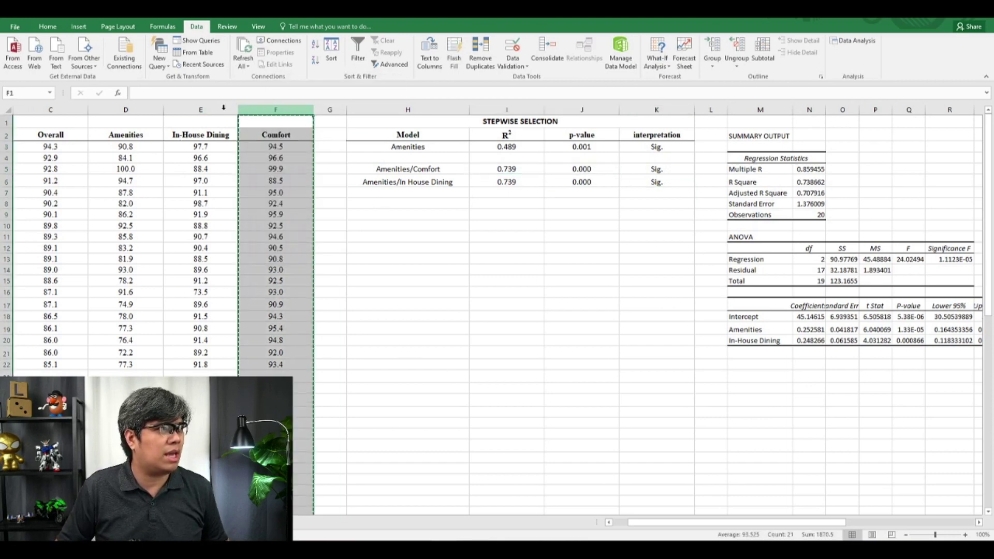
# Step: Replace the linked formulas in I6:J6 with their static values
pyautogui.moveTo(505, 179); pyautogui.dragTo(575, 177)
pyautogui.rightClick(575, 179)
pyautogui.click(585, 196)
pyautogui.rightClick(512, 182)
pyautogui.click(549, 225)
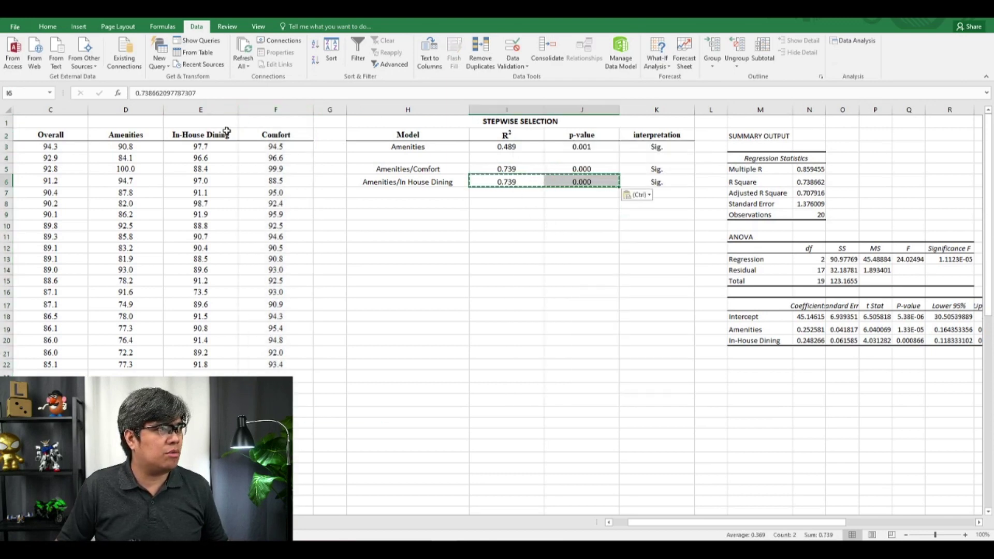
# Step: Move the Comfort column from F back to E, ahead of In-House Dining
pyautogui.rightClick(272, 110)
pyautogui.click(292, 114)
pyautogui.rightClick(214, 110)
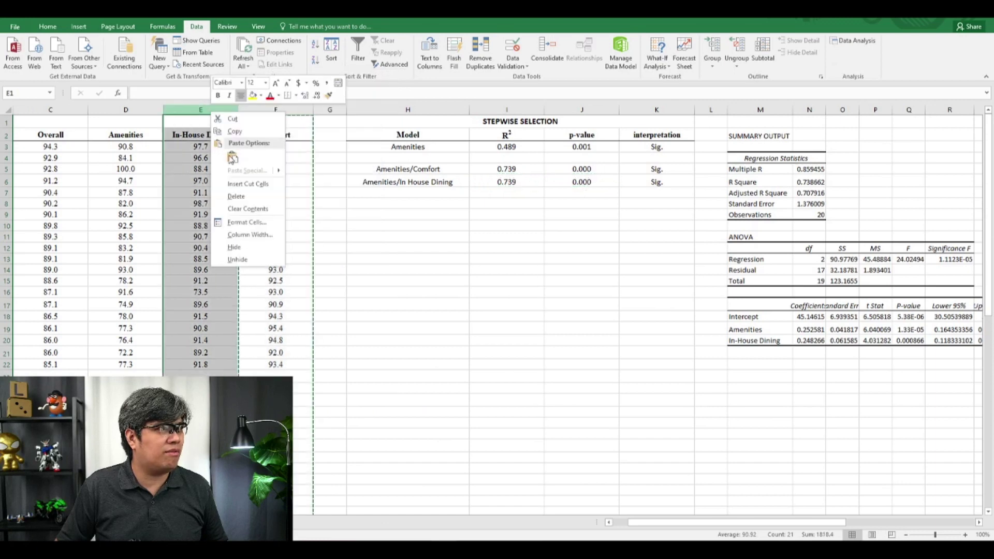
pyautogui.click(240, 187)
pyautogui.click(428, 224)
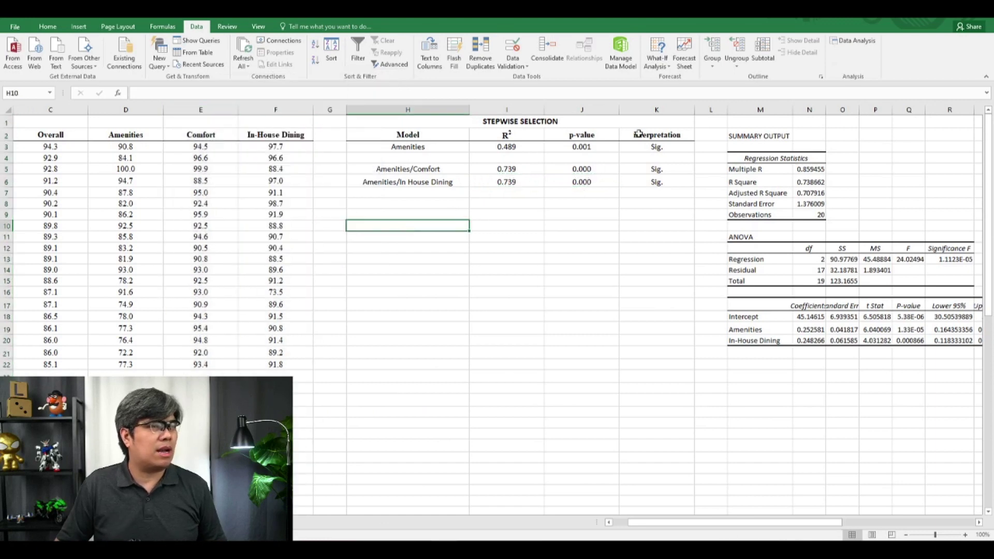
# Step: Rerun the regression with the Amenities and Comfort columns D2:E22 as the X range, overwriting the output at M2
pyautogui.click(853, 40)
pyautogui.click(409, 150)
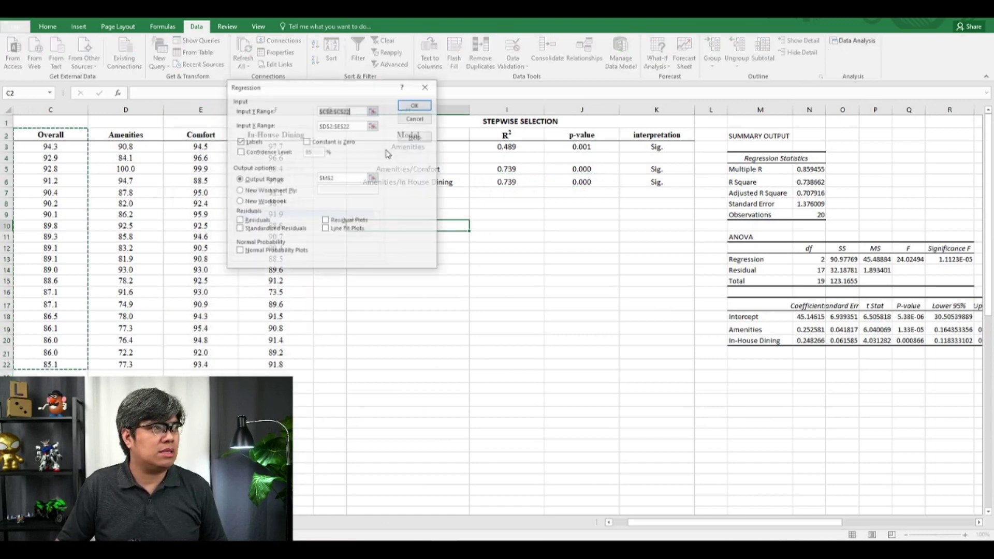
pyautogui.click(366, 126)
pyautogui.click(373, 126)
pyautogui.moveTo(126, 136); pyautogui.dragTo(201, 364)
pyautogui.press('Return')
pyautogui.press('Return')
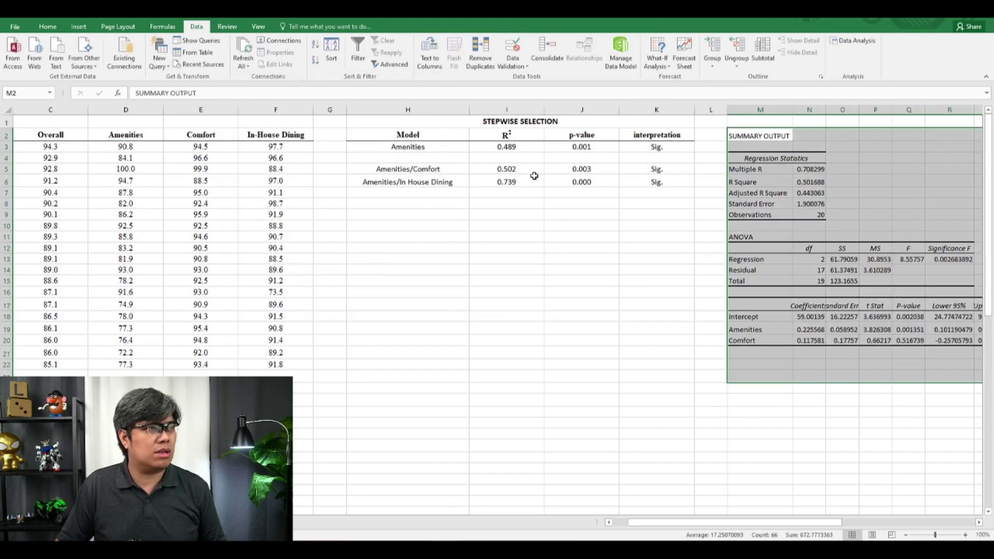
# Step: Replace the linked formulas in I5:J5 of the Amenities/Comfort model with their static values
pyautogui.moveTo(496, 166); pyautogui.dragTo(570, 168)
pyautogui.rightClick(566, 167)
pyautogui.click(585, 182)
pyautogui.rightClick(516, 170)
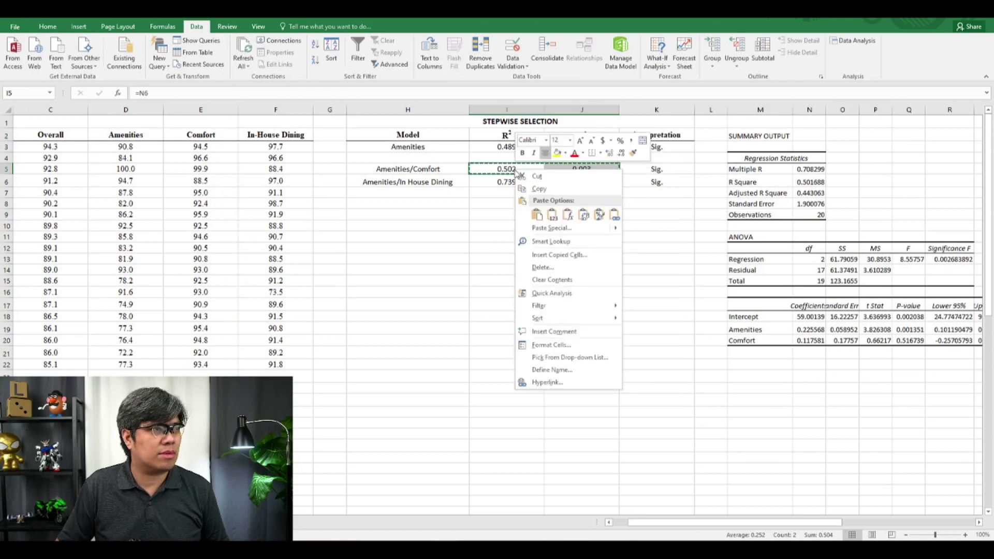
pyautogui.click(551, 214)
pyautogui.press('Escape')
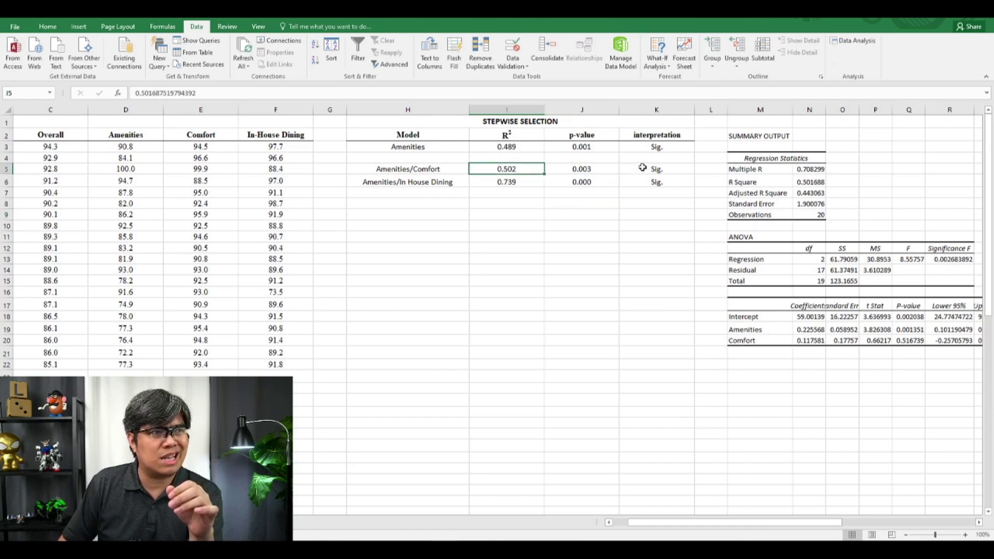
# Step: Compare the two-variable models' interpretations and R² values, and make the Amenities/In House Dining R² in I6 bold
pyautogui.moveTo(642, 167); pyautogui.dragTo(650, 180)
pyautogui.moveTo(513, 168); pyautogui.dragTo(521, 180)
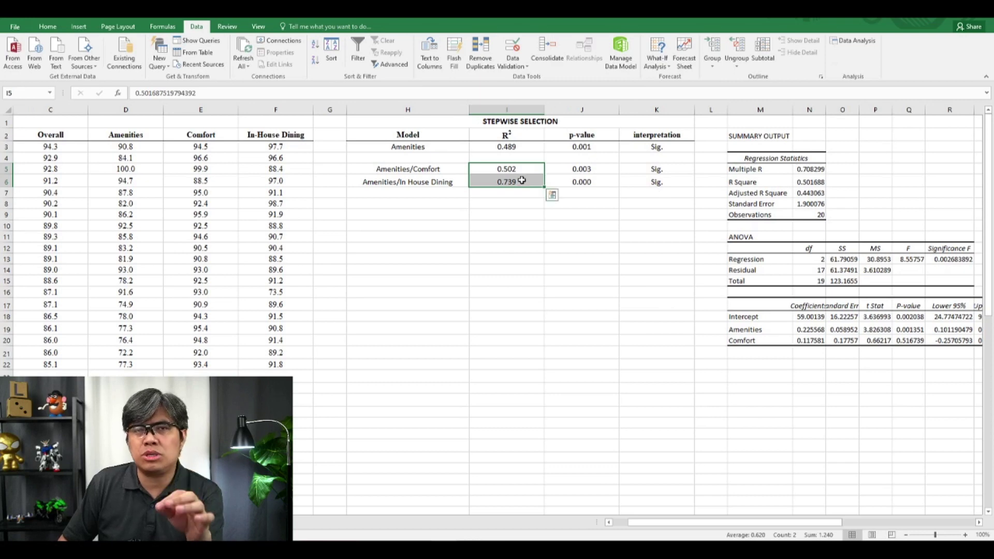
pyautogui.moveTo(412, 184); pyautogui.dragTo(492, 190)
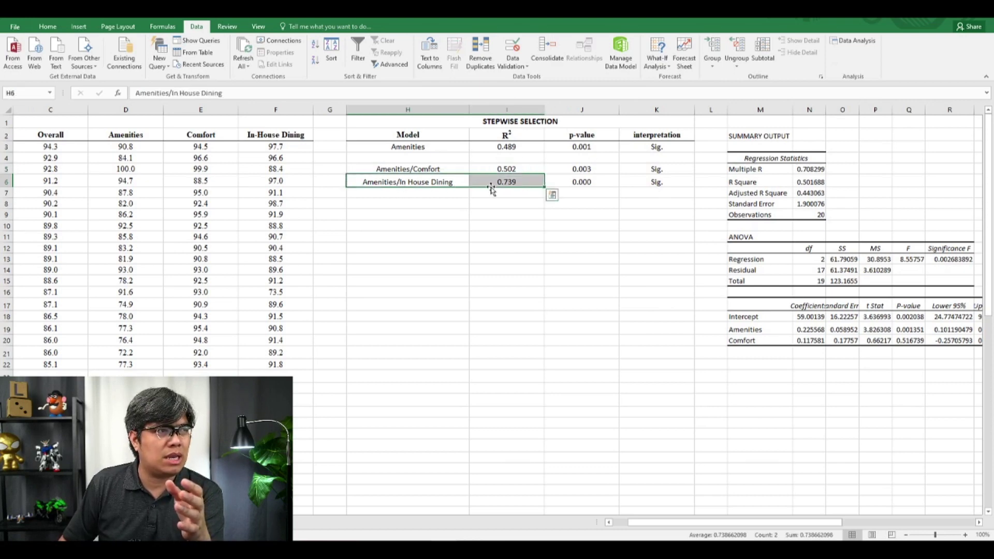
pyautogui.click(527, 182)
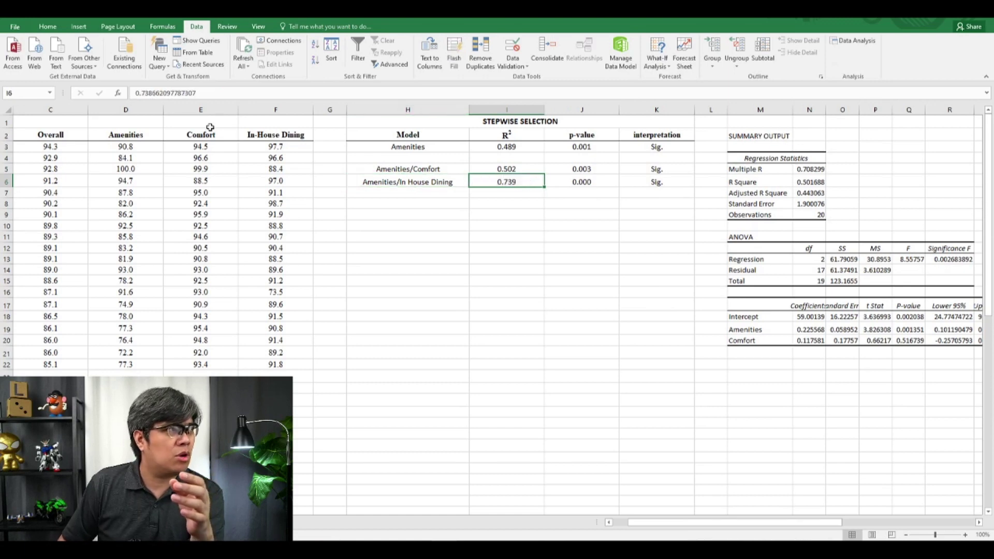
pyautogui.click(48, 26)
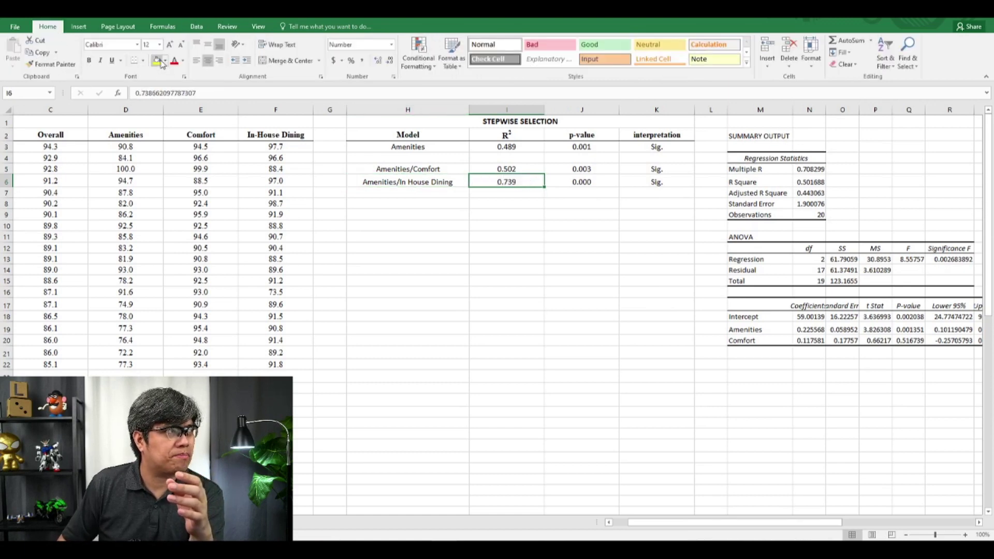
pyautogui.click(89, 60)
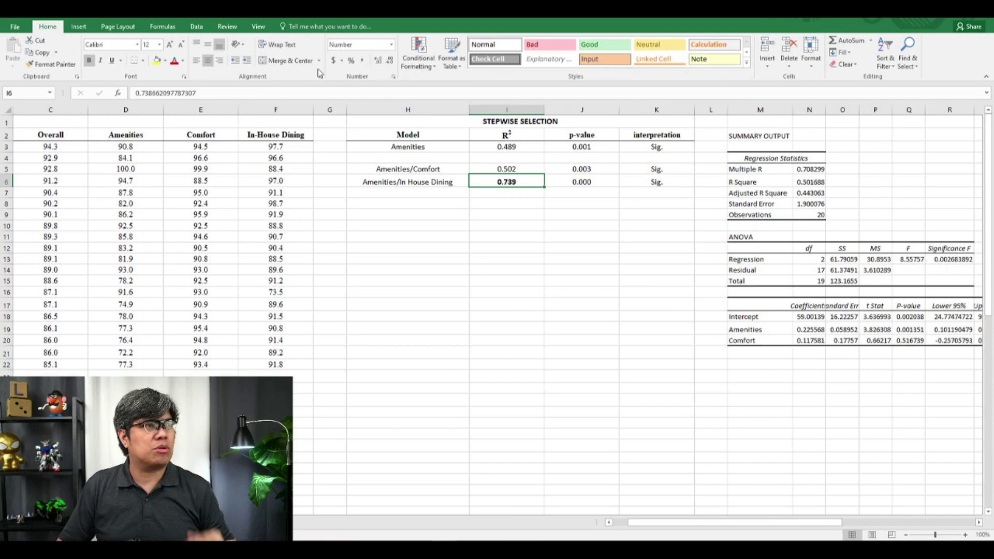
# Step: Rerun the regression with the Amenities, Comfort and In-House Dining columns D2:F22 as the X range, overwriting the output at M2
pyautogui.click(197, 27)
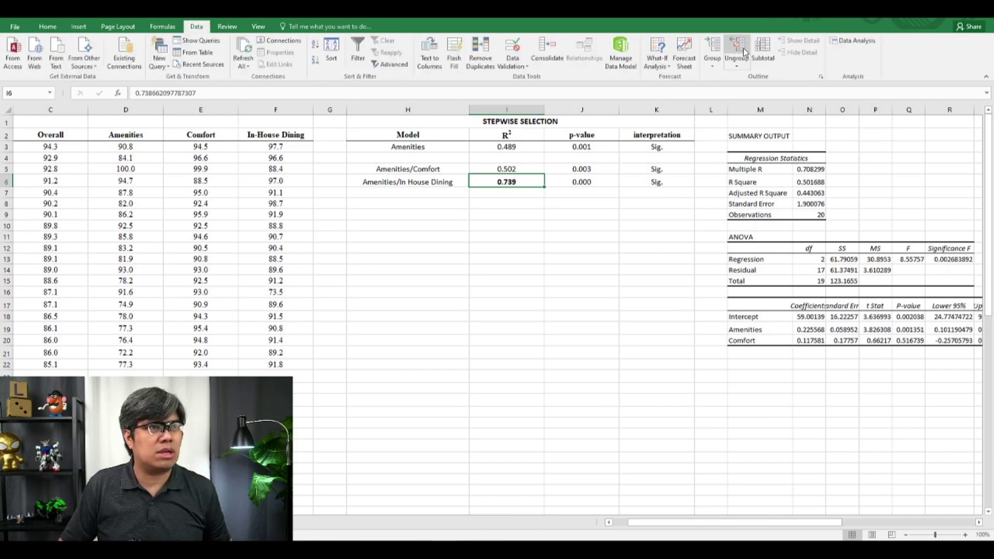
pyautogui.click(839, 42)
pyautogui.click(411, 151)
pyautogui.click(378, 123)
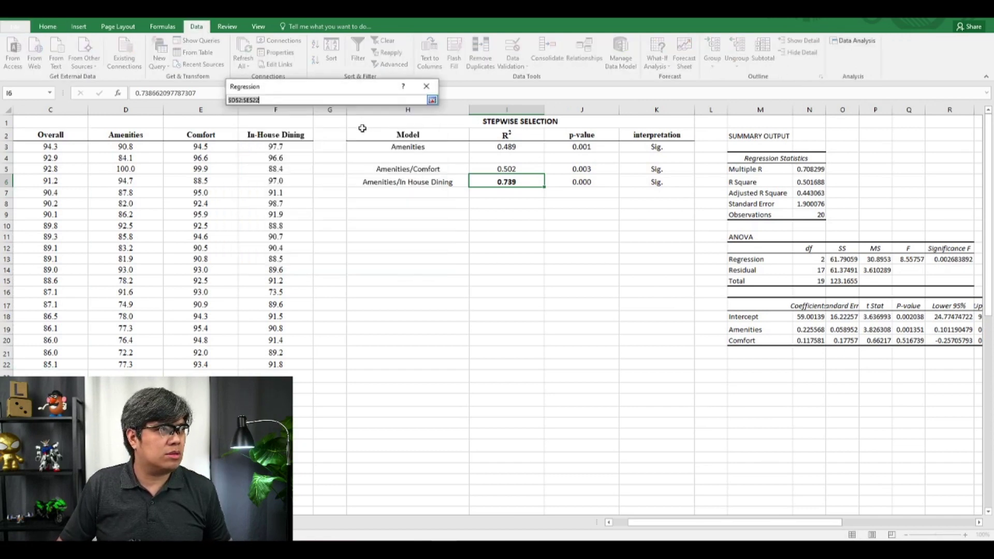
pyautogui.moveTo(124, 136); pyautogui.dragTo(279, 362)
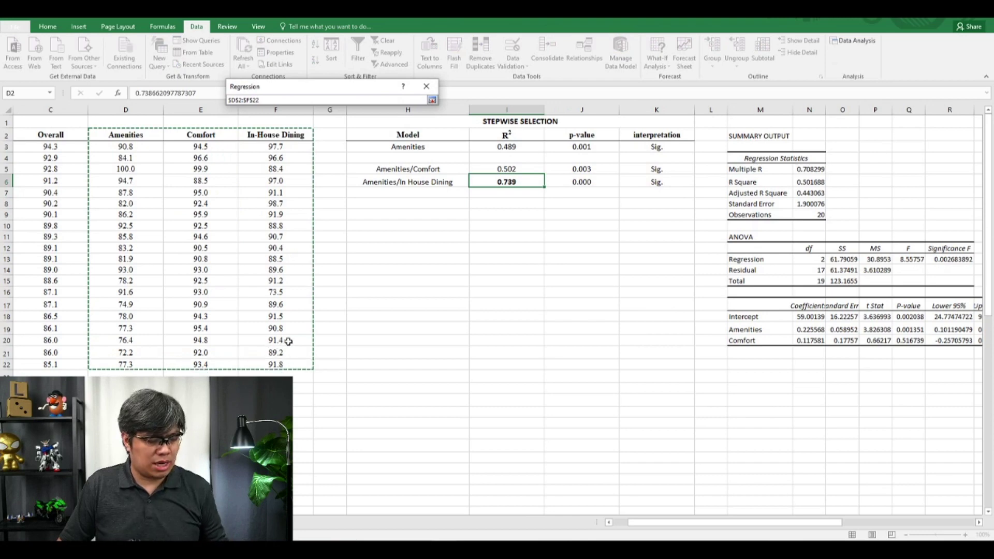
pyautogui.press('Return')
pyautogui.press('Return')
pyautogui.press('Return')
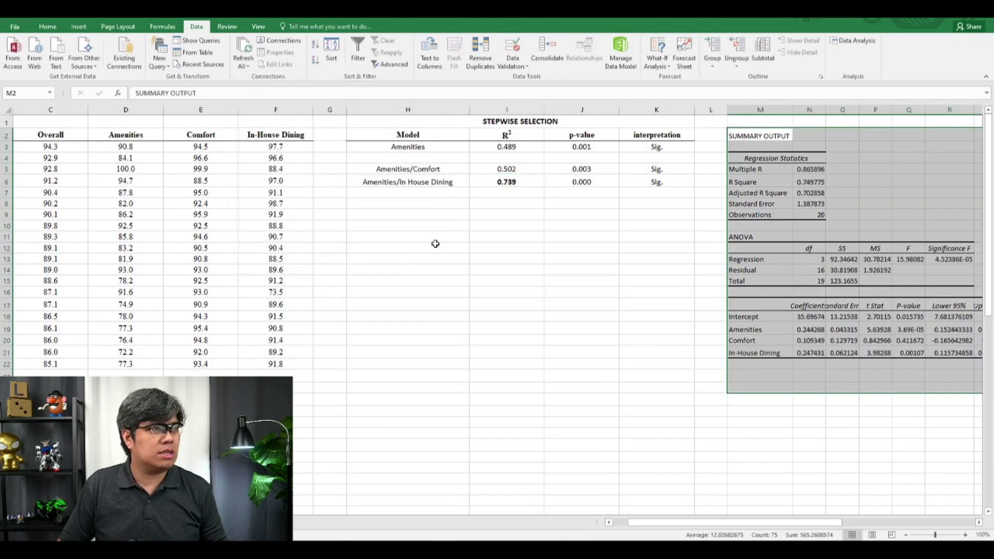
# Step: Enter the three-variable model name "Amenities/In House Dining/Comfort" in H8
pyautogui.click(431, 205)
pyautogui.write('Ame')
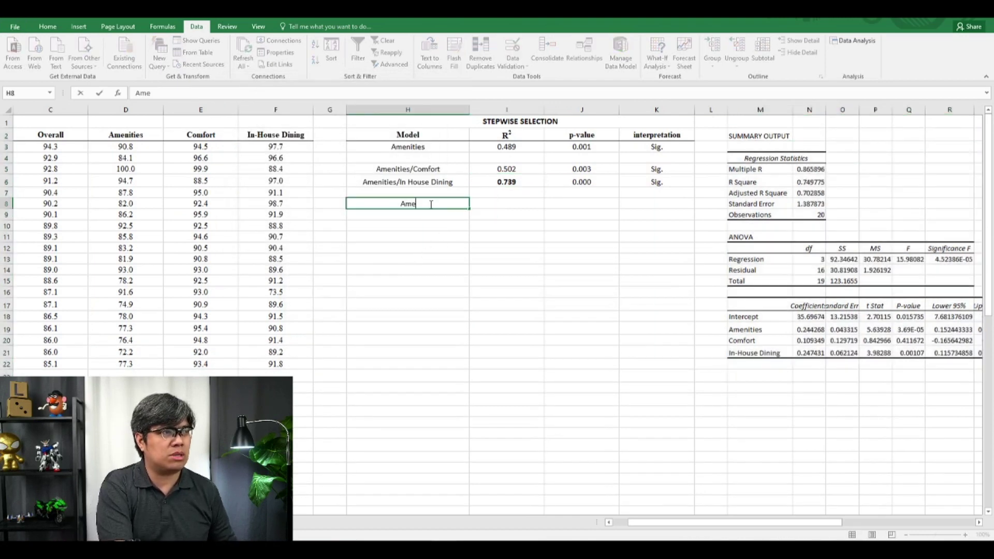
pyautogui.write('nities/In')
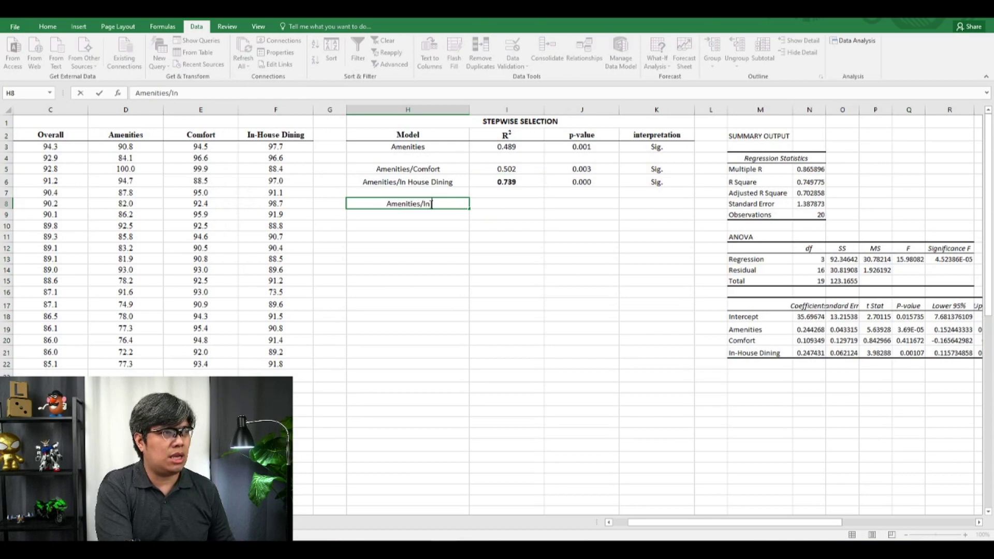
pyautogui.write(' House Dini')
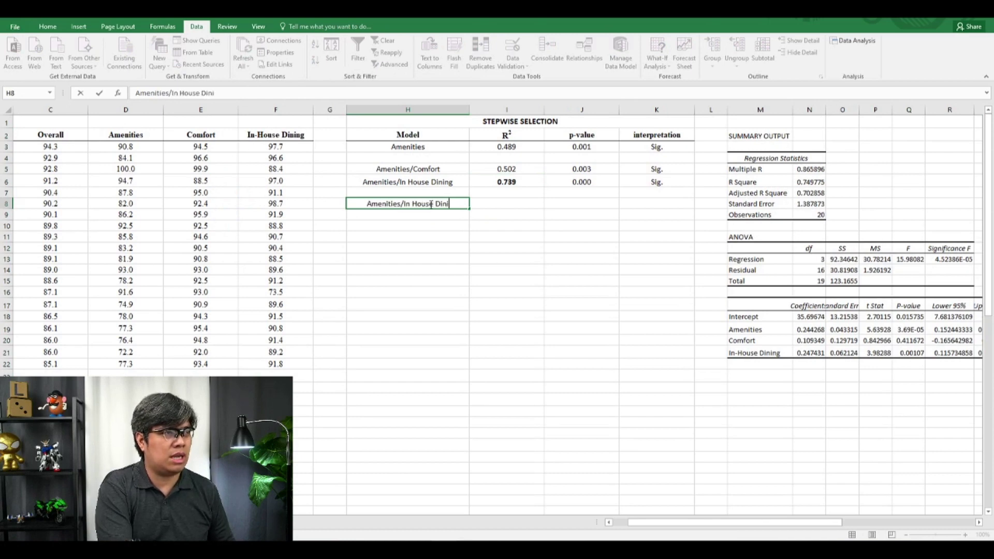
pyautogui.write('ng/Comfort')
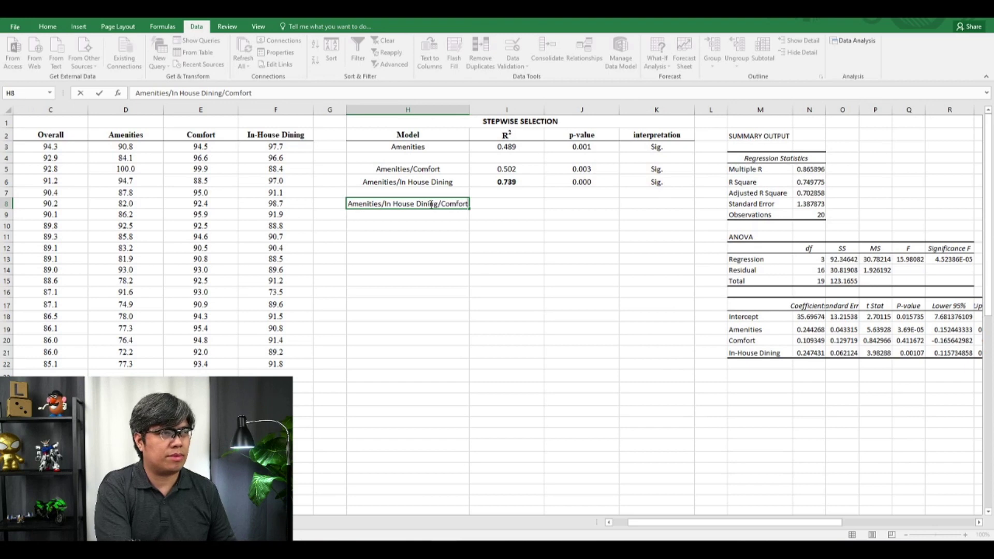
pyautogui.press('Return')
# Step: Link the three-variable model's R² in I8 to N6 and its p-value in J8 to R13 of the regression output
pyautogui.press('Up')
pyautogui.press('Right')
pyautogui.write('=')
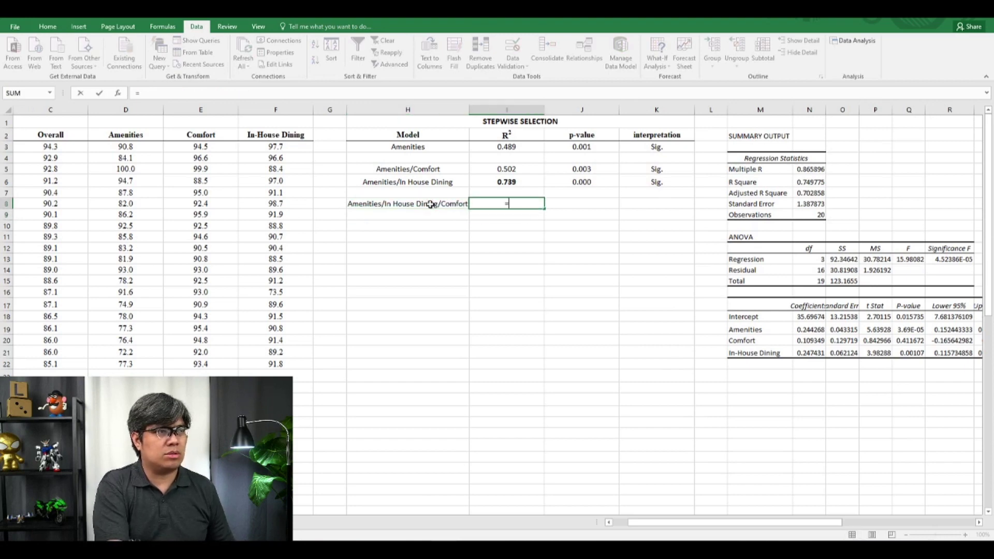
pyautogui.click(810, 181)
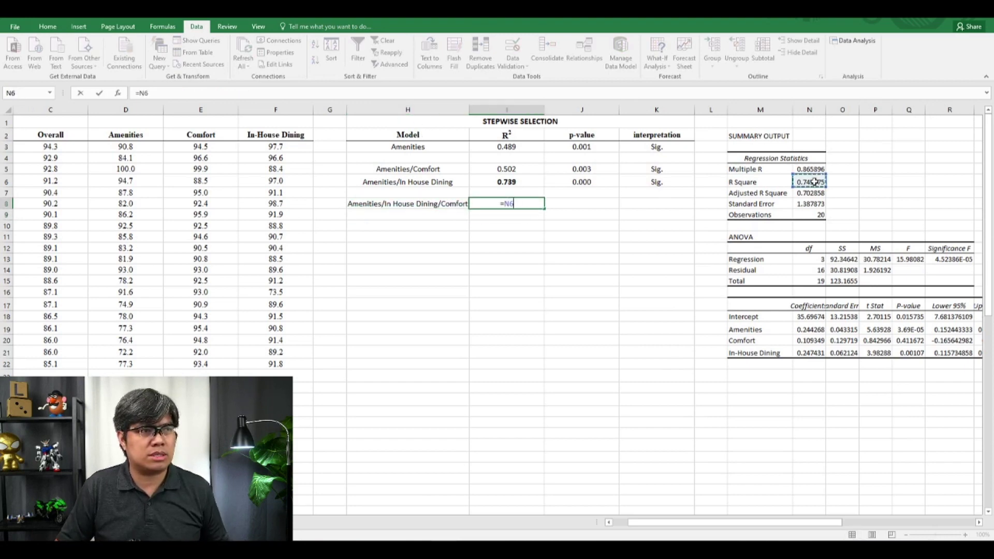
pyautogui.press('Return')
pyautogui.click(587, 203)
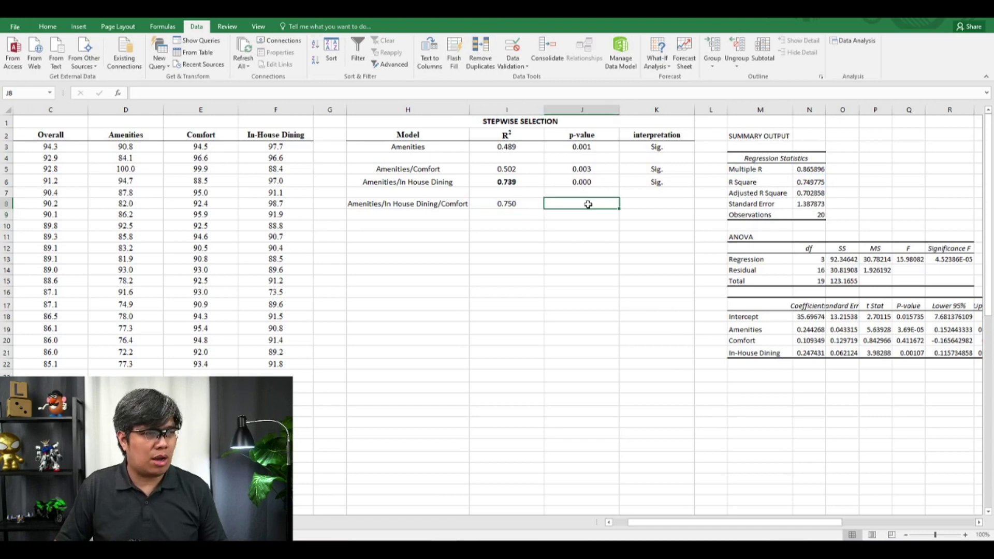
pyautogui.write('=')
pyautogui.click(949, 259)
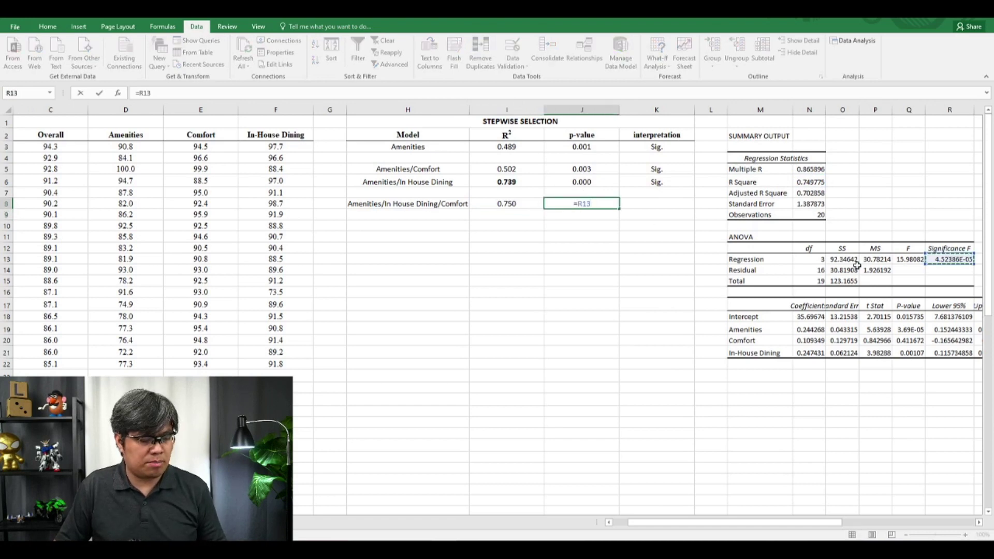
pyautogui.press('Return')
# Step: Enter the interpretation "Sig." for the three-variable model in K8
pyautogui.click(665, 204)
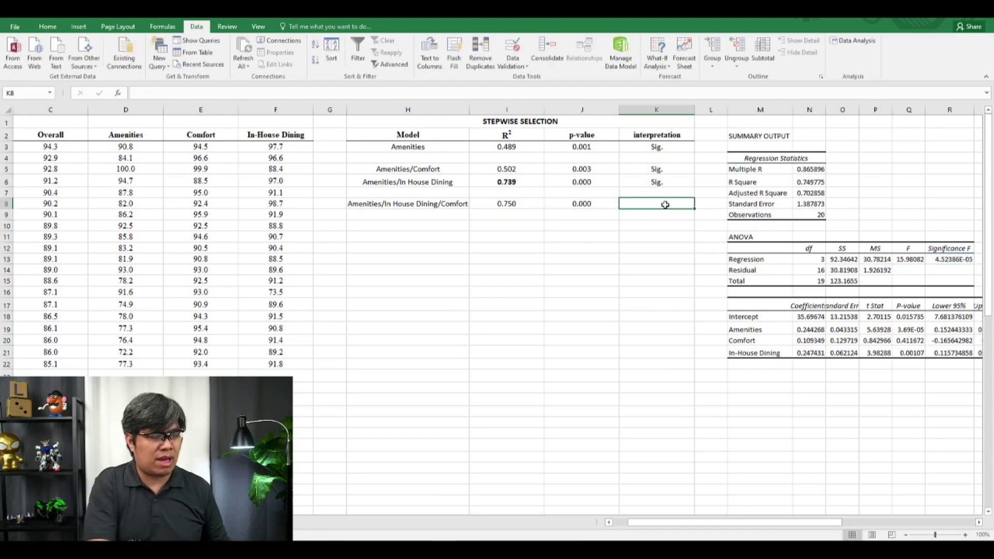
pyautogui.write('Sig')
pyautogui.press('Return')
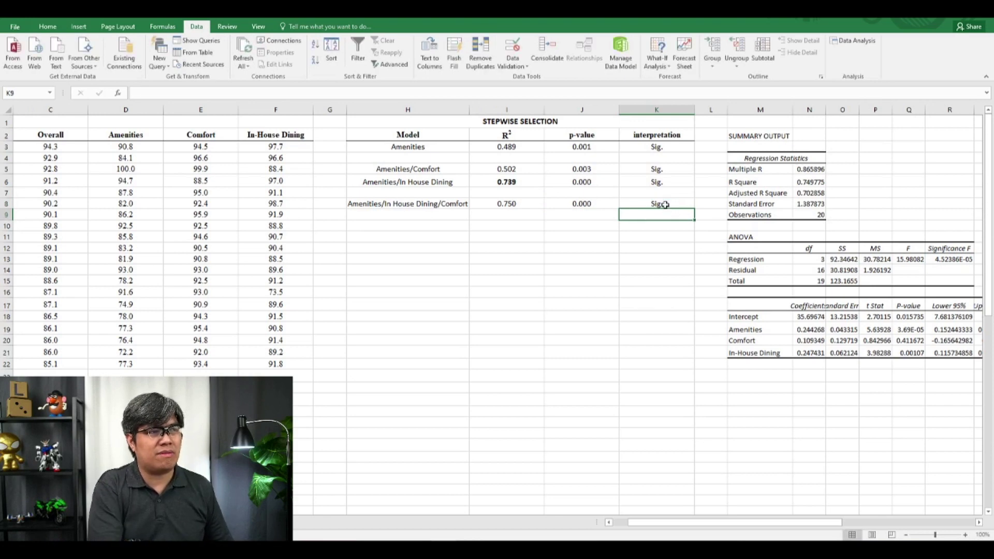
# Step: Make the Amenities/In House Dining model name in H6 bold and fill its row H6:K6 with yellow
pyautogui.click(522, 205)
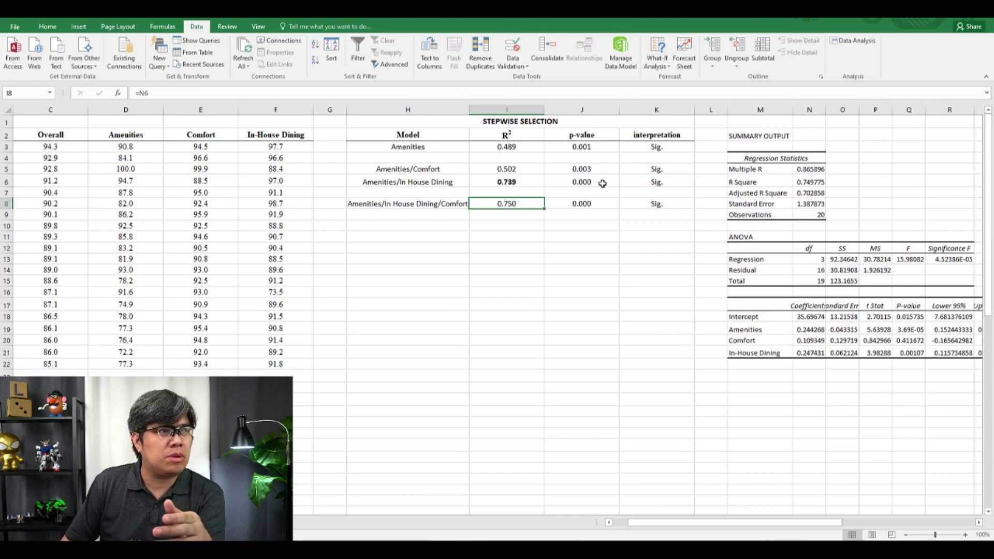
pyautogui.click(450, 182)
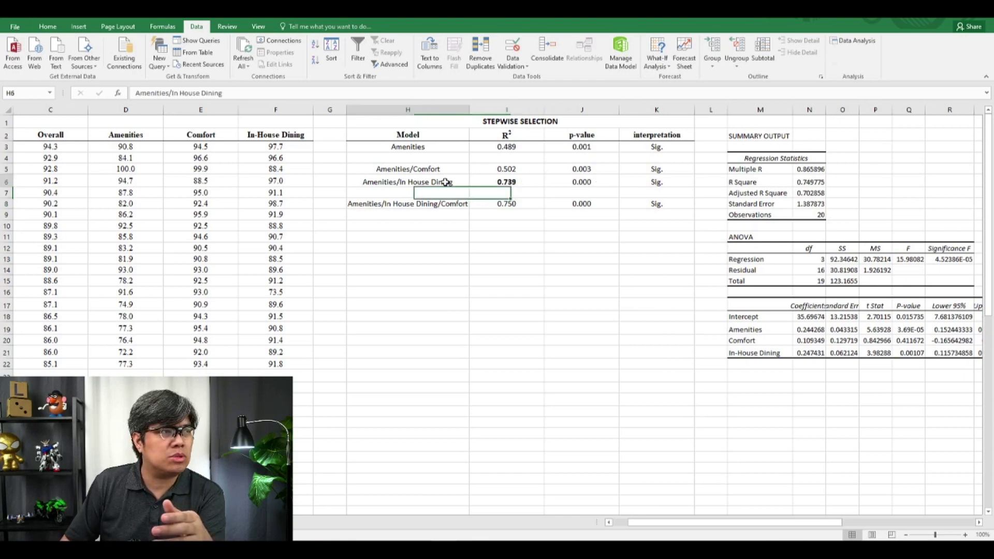
pyautogui.click(47, 26)
pyautogui.click(89, 61)
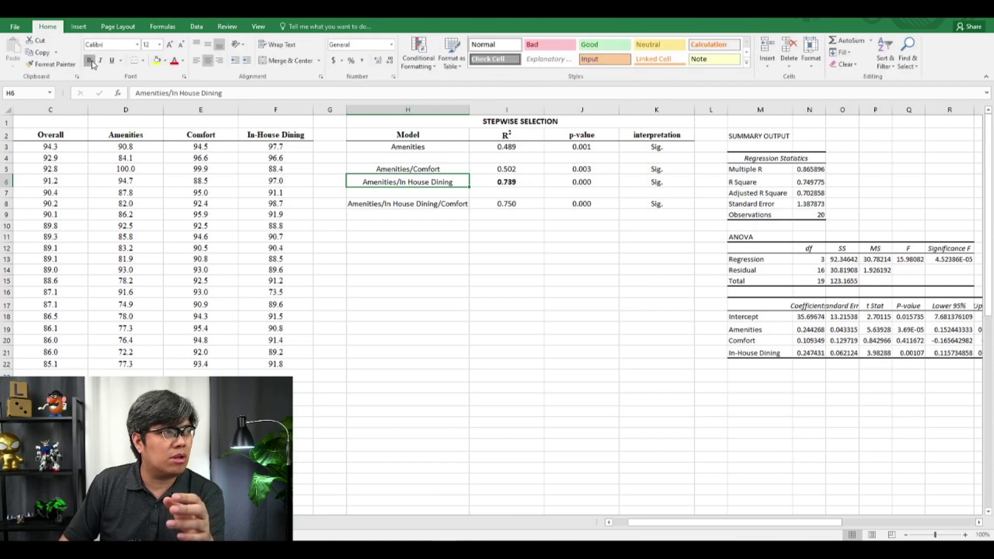
pyautogui.moveTo(391, 182); pyautogui.dragTo(646, 185)
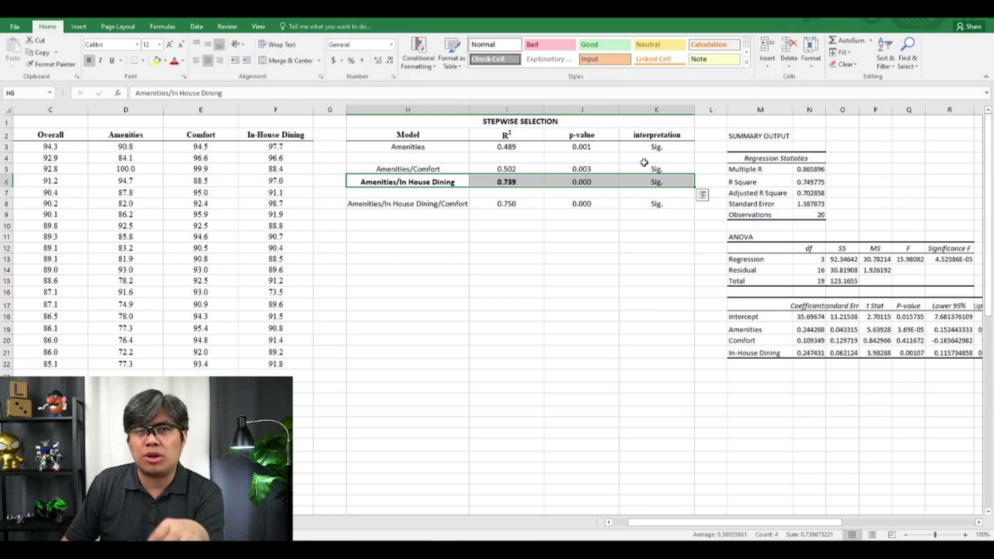
pyautogui.click(163, 63)
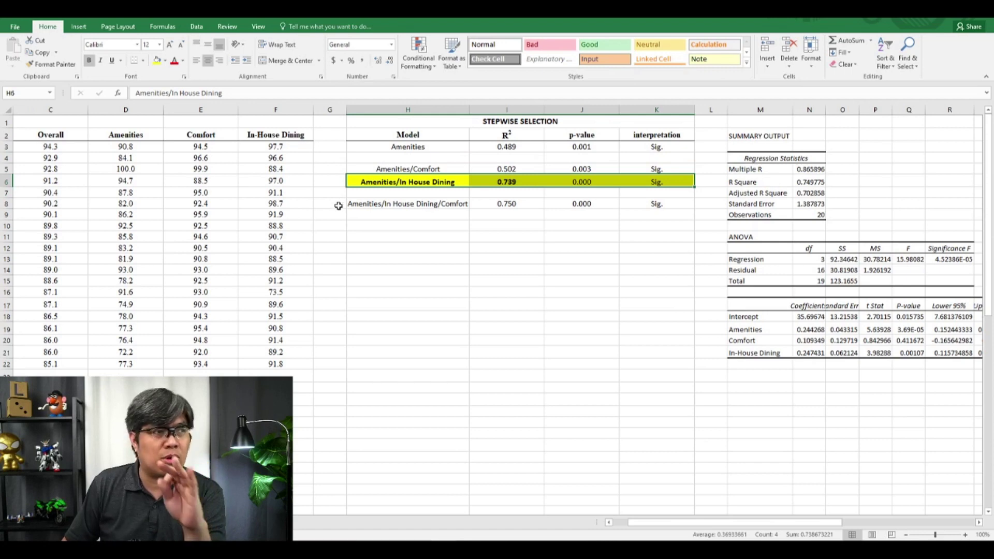
# Step: Switch to the summary sheet and compare the highlighted model and its R² across the forward, backward and stepwise selection tables
pyautogui.hotkey('ctrl', 'pagedown')
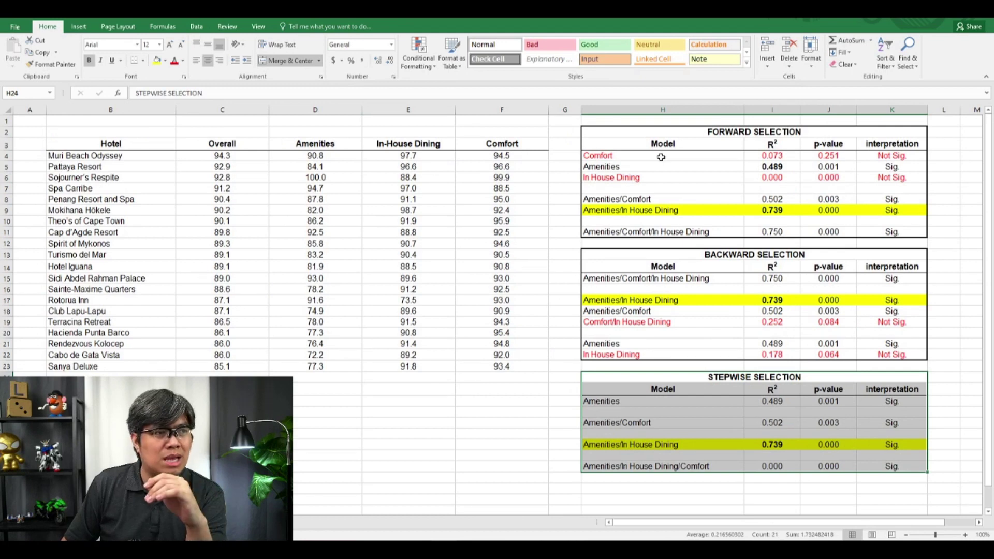
pyautogui.moveTo(668, 134); pyautogui.dragTo(720, 226)
pyautogui.moveTo(649, 213); pyautogui.dragTo(763, 213)
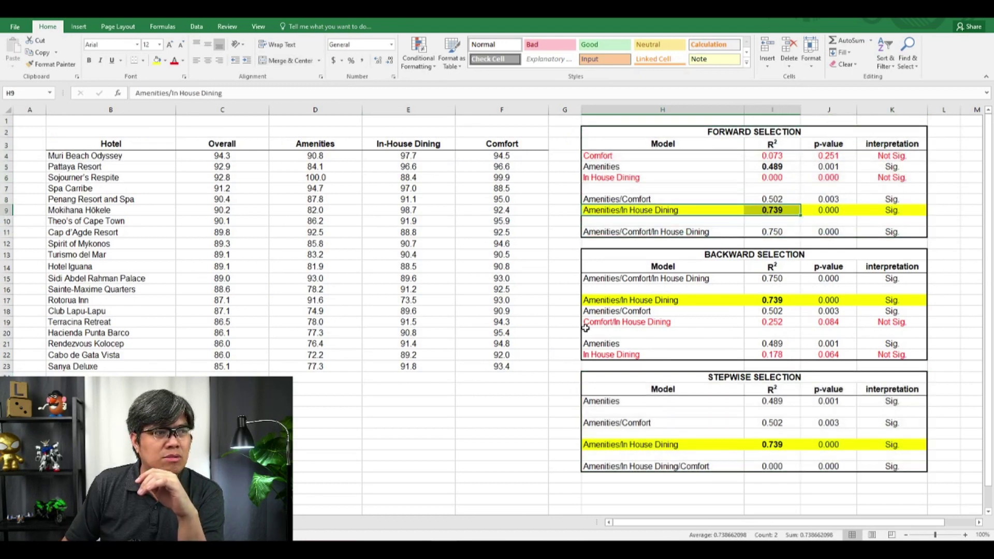
pyautogui.moveTo(624, 301); pyautogui.dragTo(755, 304)
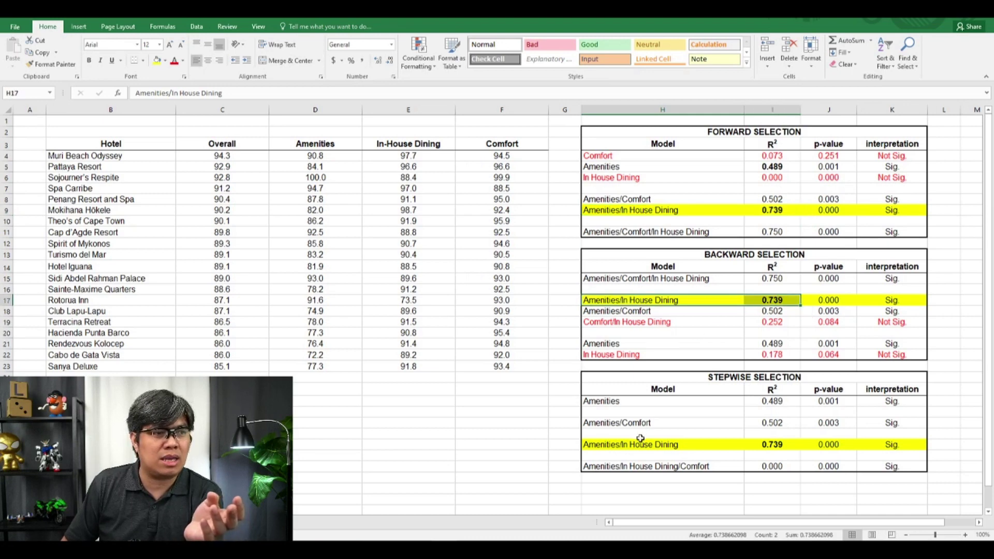
pyautogui.moveTo(634, 446); pyautogui.dragTo(765, 443)
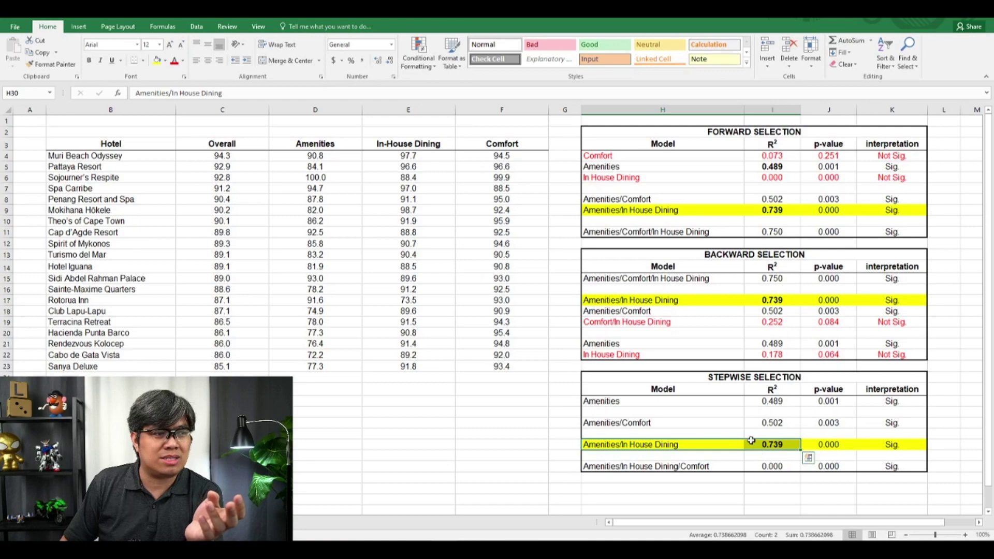